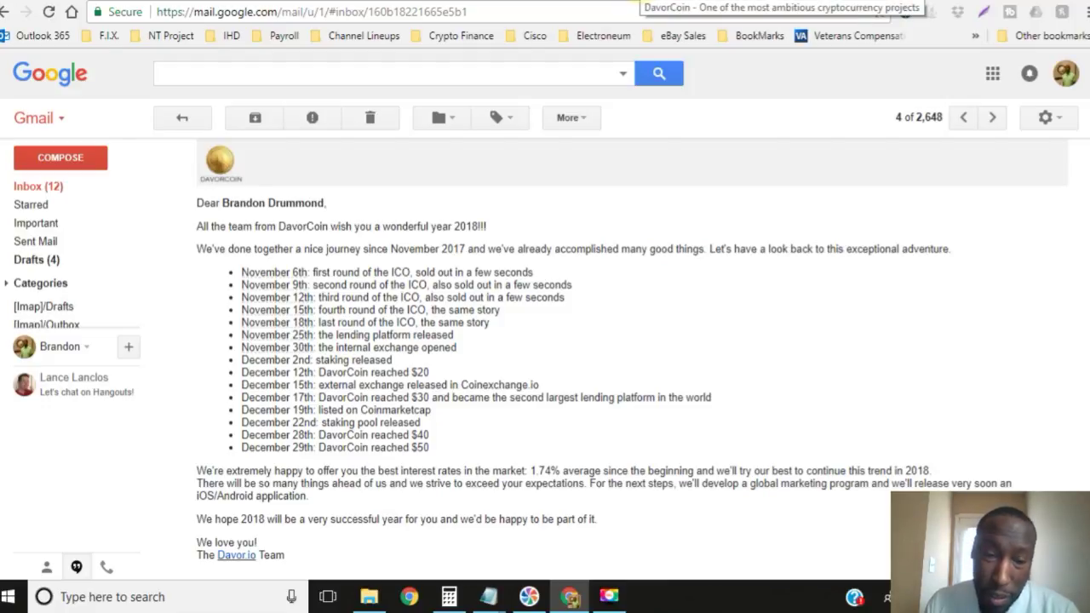
Step: Switch from the email to the DavorCoin lending page and reload it to refresh the balances and lending packages
left_click(655, 3)
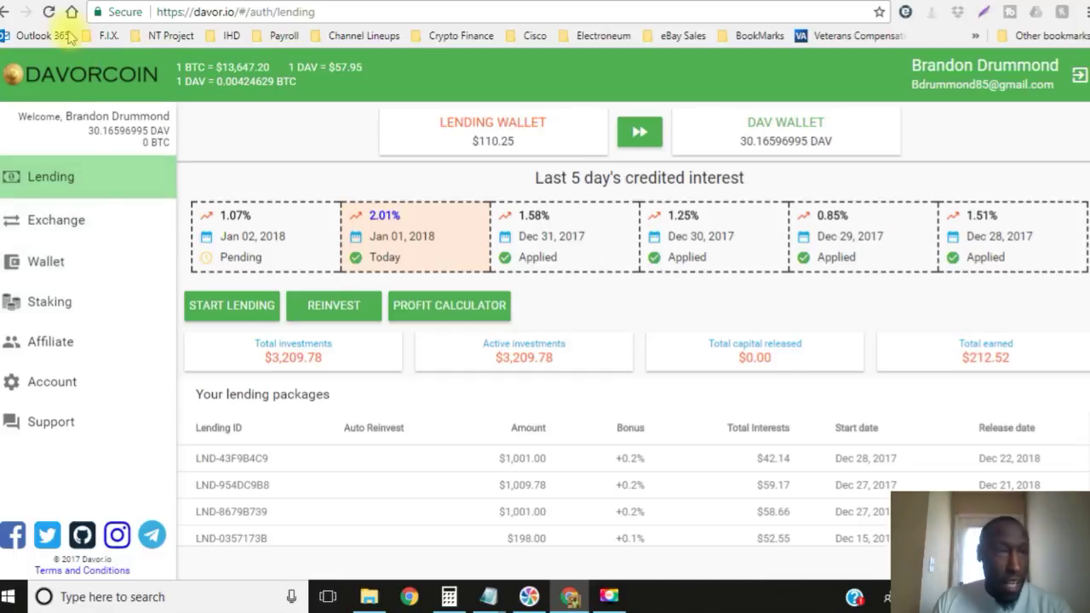
left_click(49, 12)
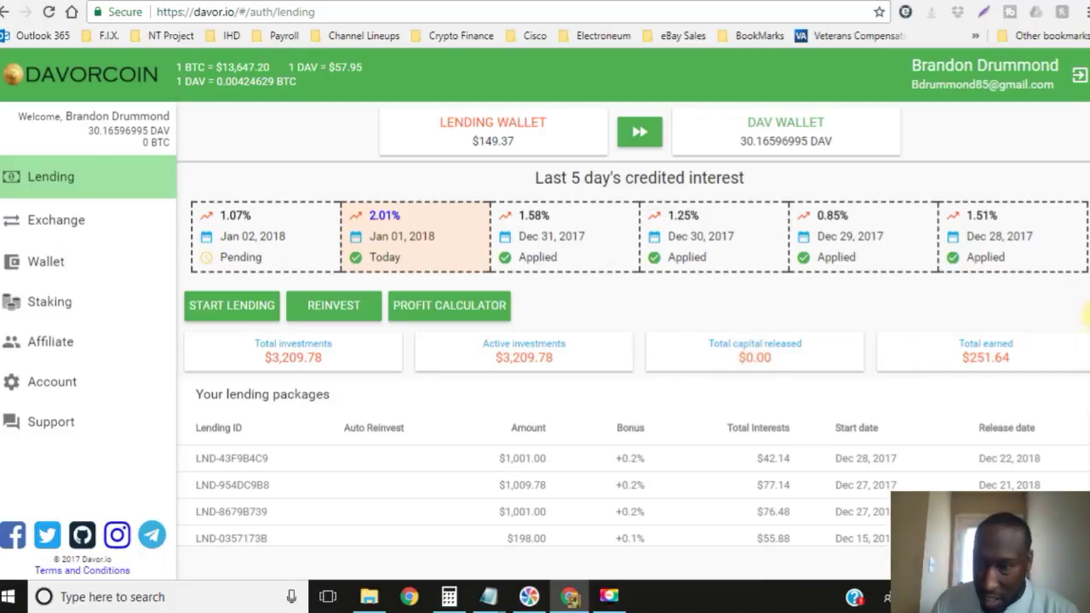
scroll(1083, 456, "down", 1)
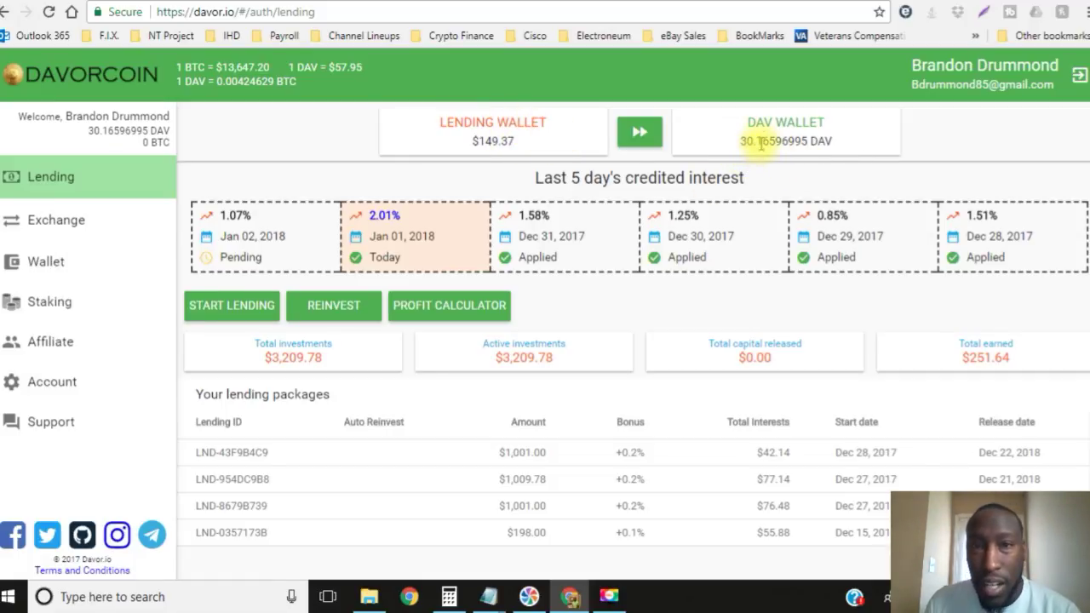
Step: Calculate the DAV wallet's dollar value in Calculator by multiplying the 57.95 rate by the copied balance of 30.16596995 DAV
left_click(449, 596)
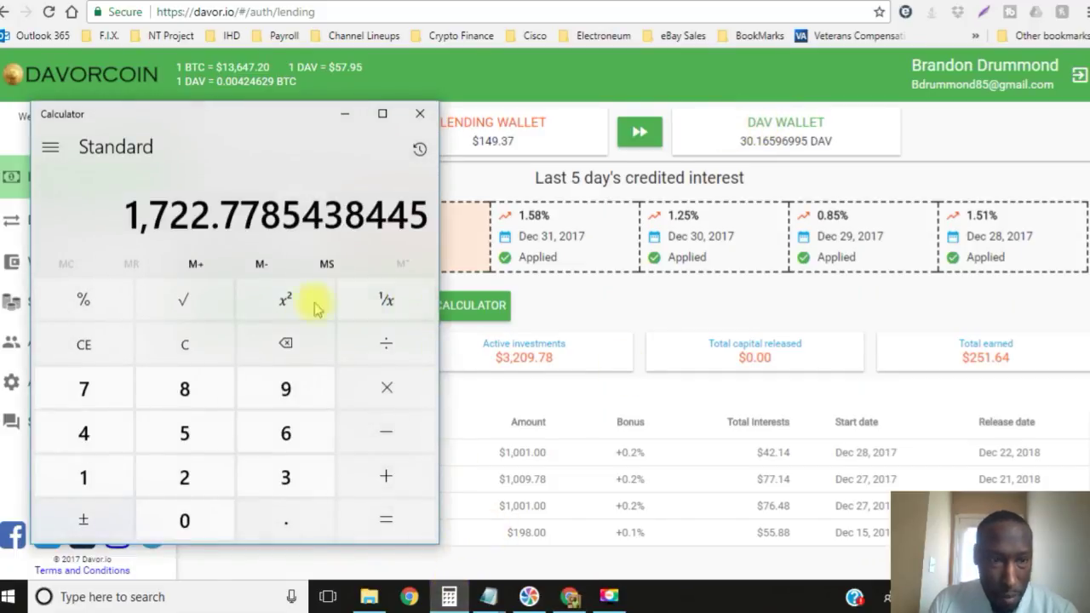
left_click(184, 344)
left_click(752, 144)
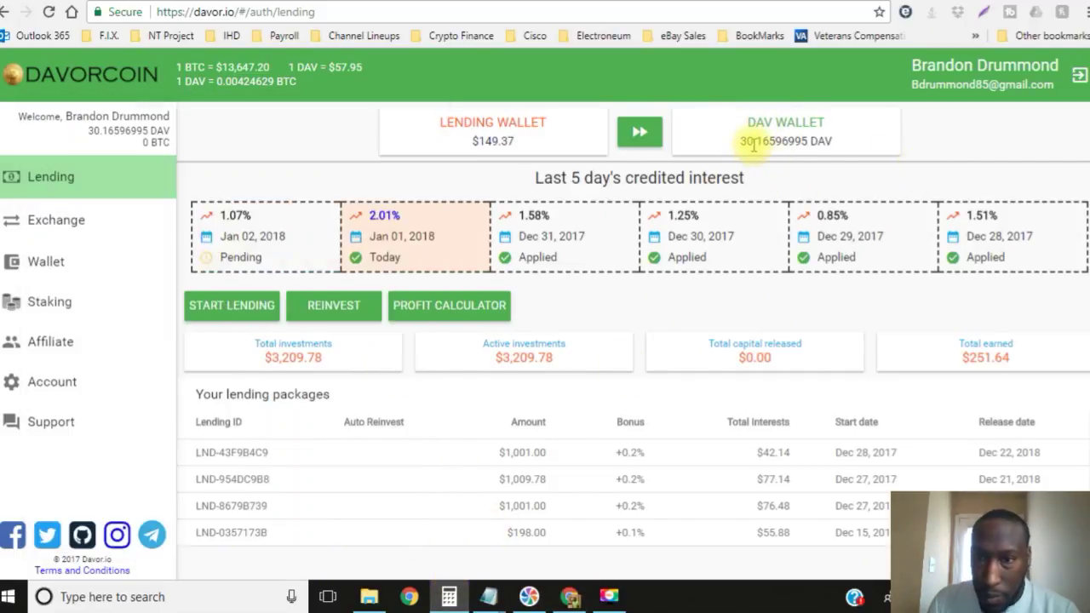
left_click_drag(741, 141, 800, 143)
key("ctrl+c")
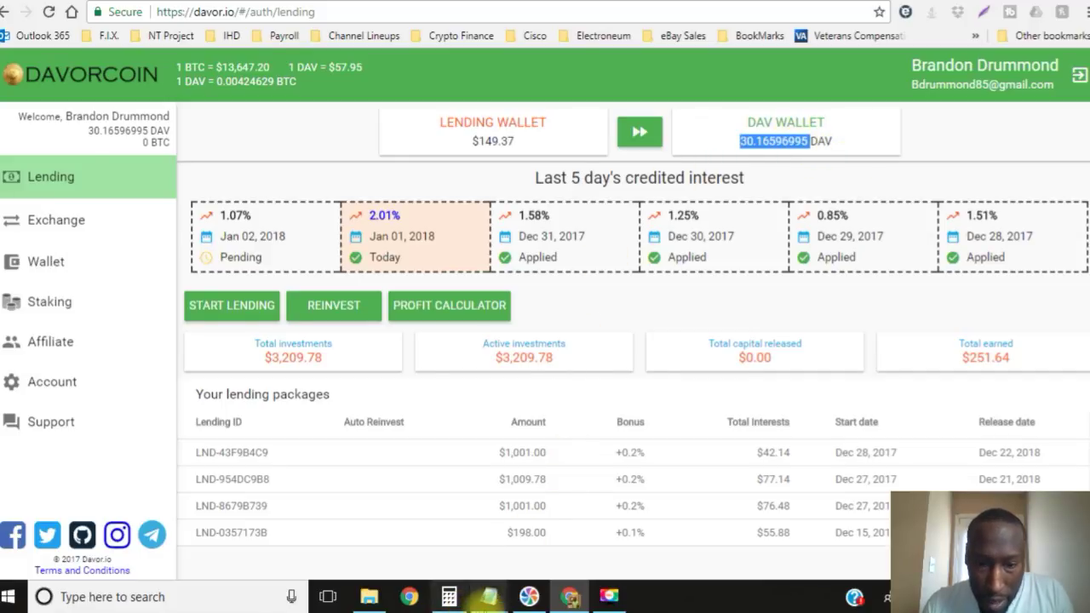
left_click(449, 596)
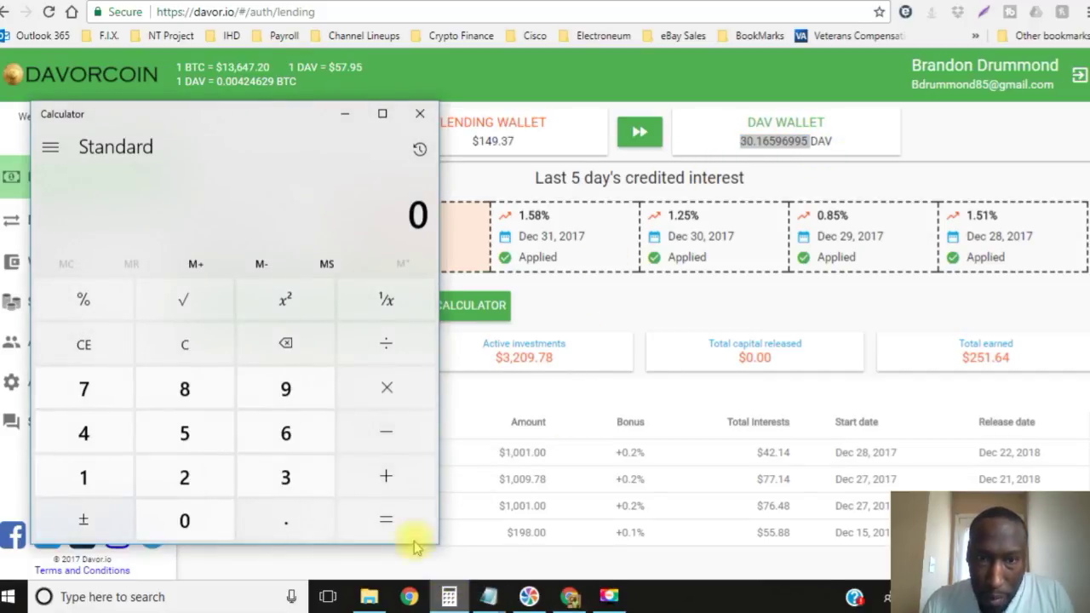
left_click_drag(242, 129, 222, 132)
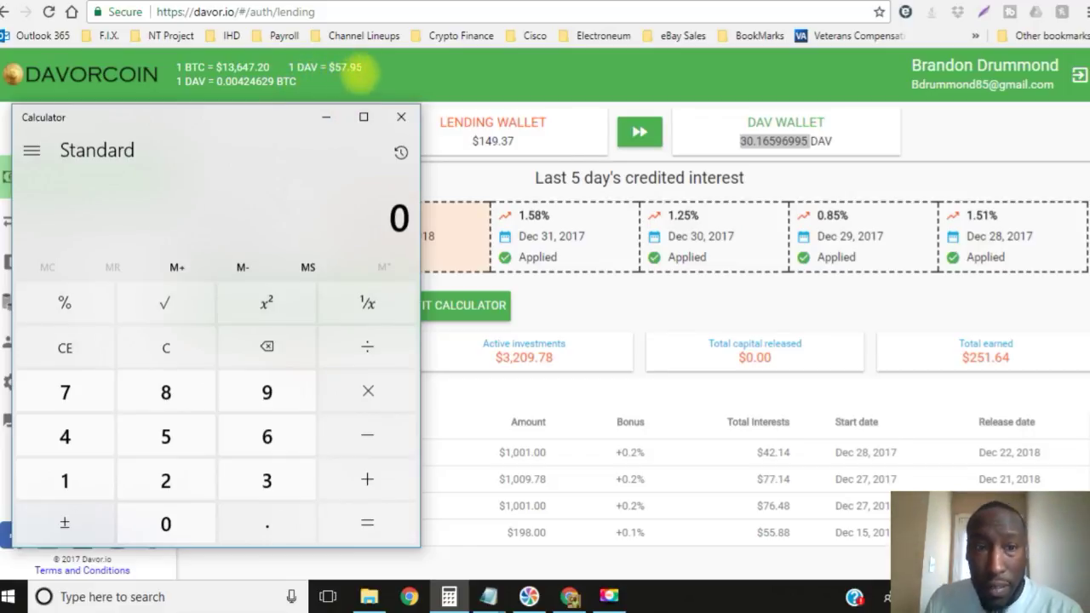
type("57.95")
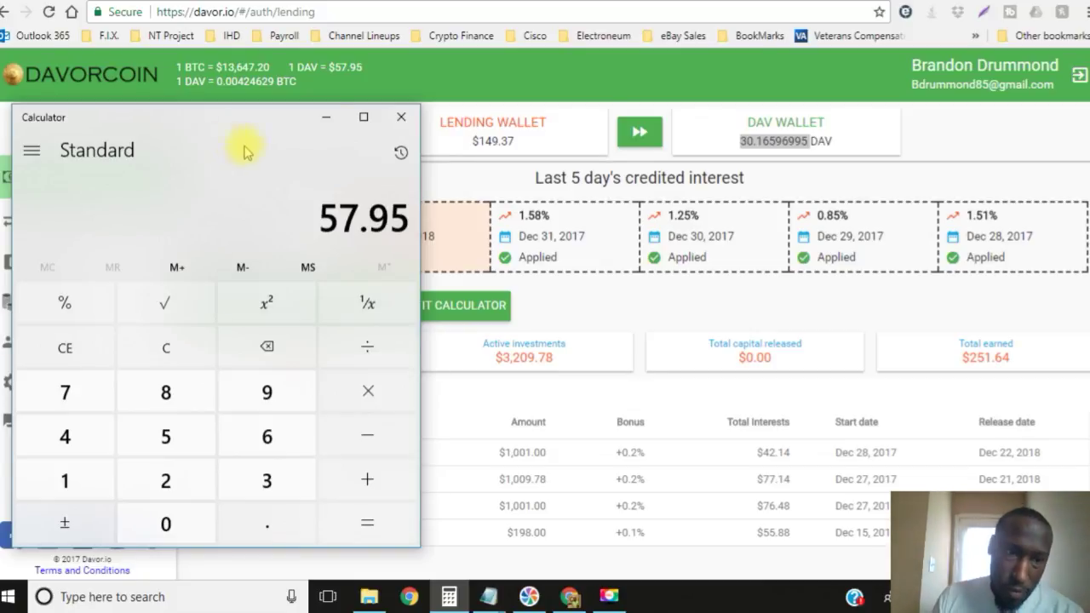
key("asterisk")
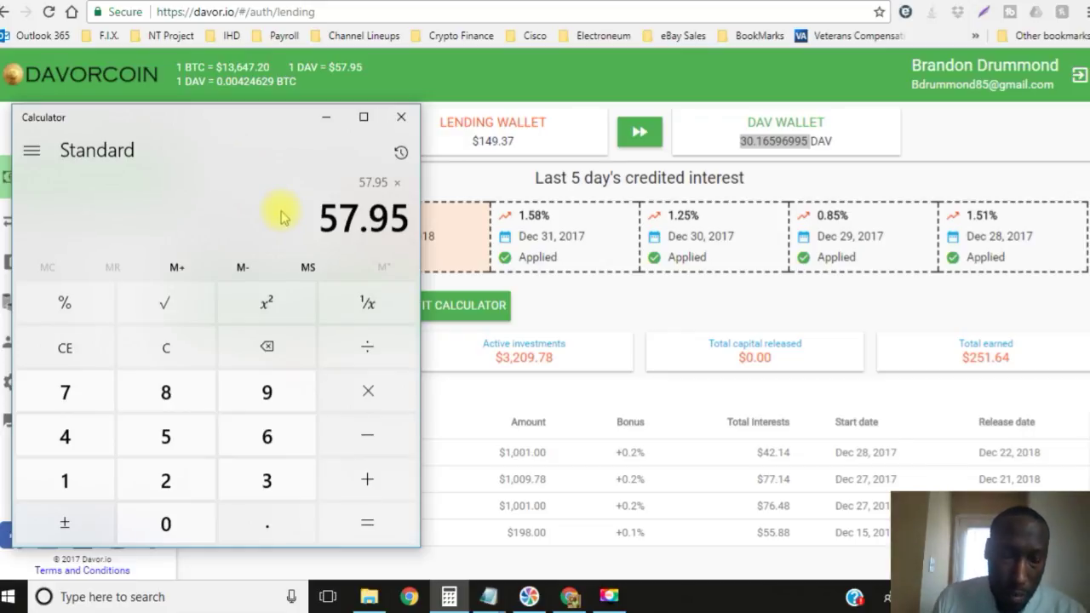
key("ctrl+v")
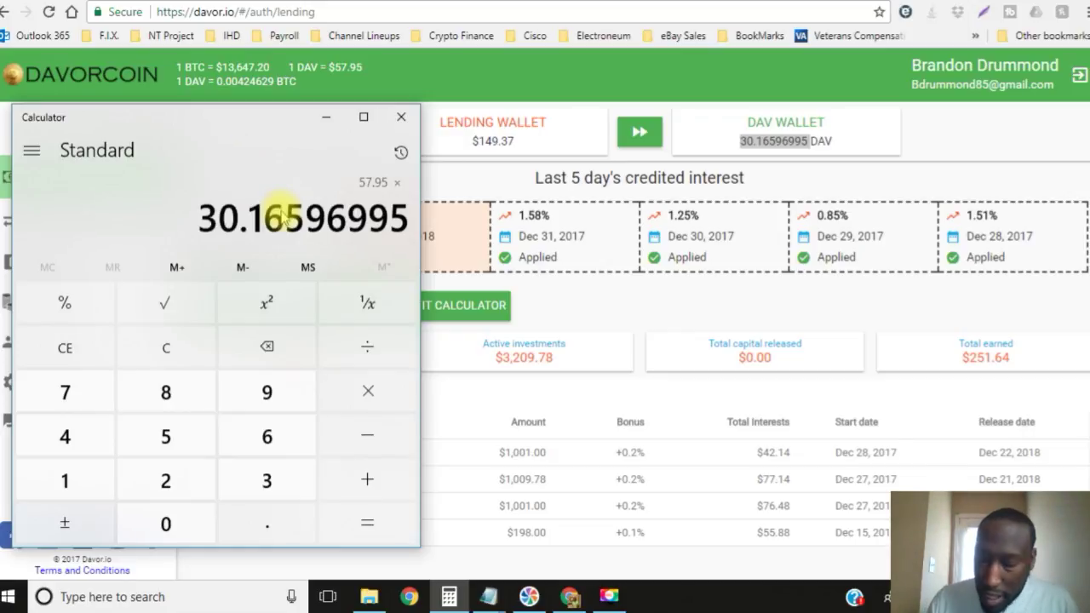
key("Return")
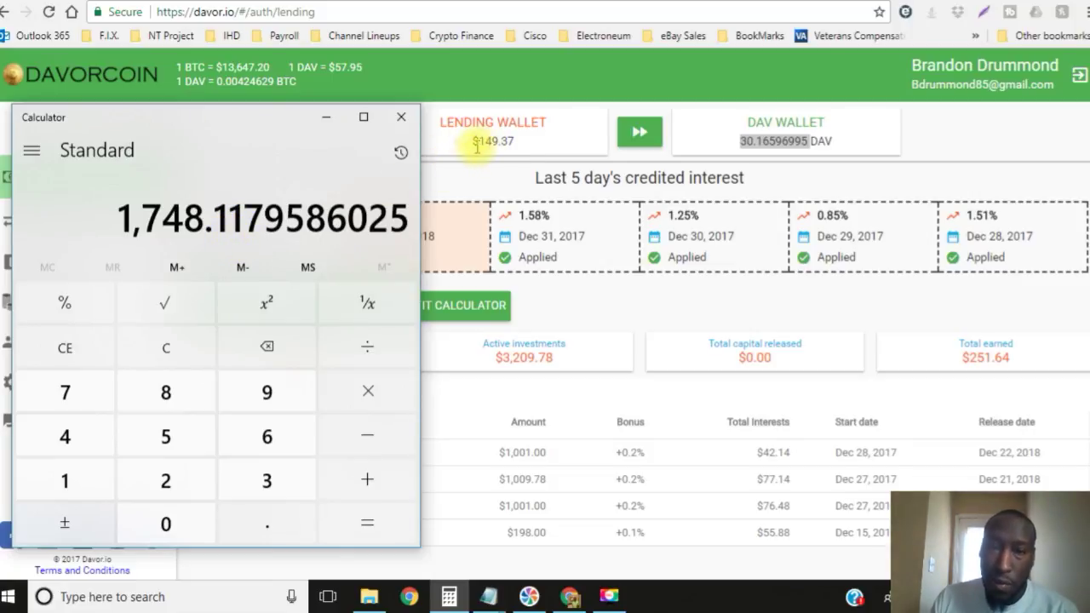
Step: Transfer the full lending wallet balance of $149.37 to the DAV wallet
left_click(551, 141)
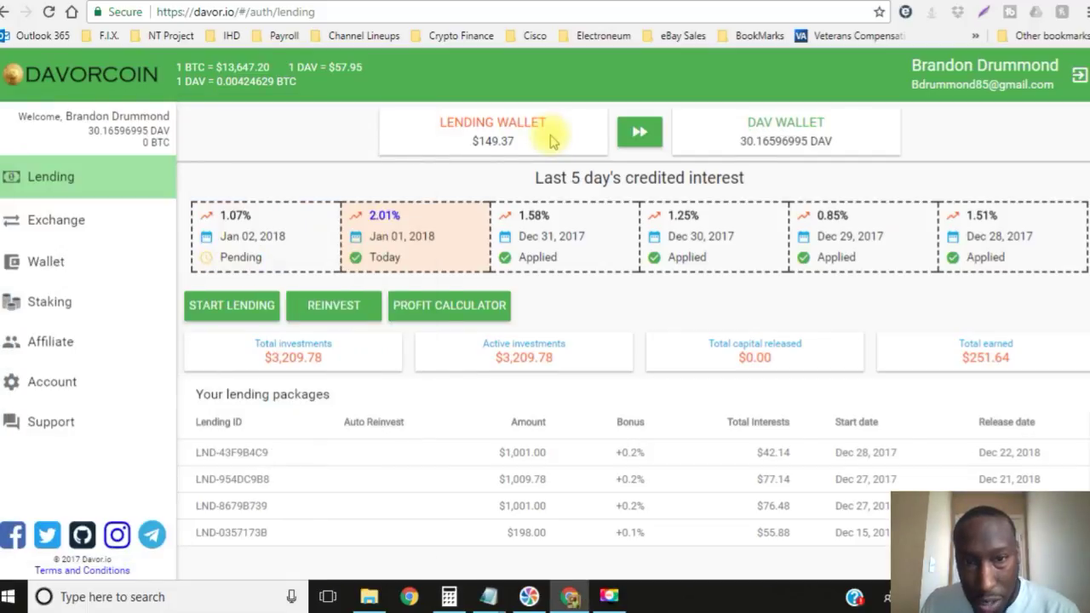
left_click(638, 132)
left_click(679, 322)
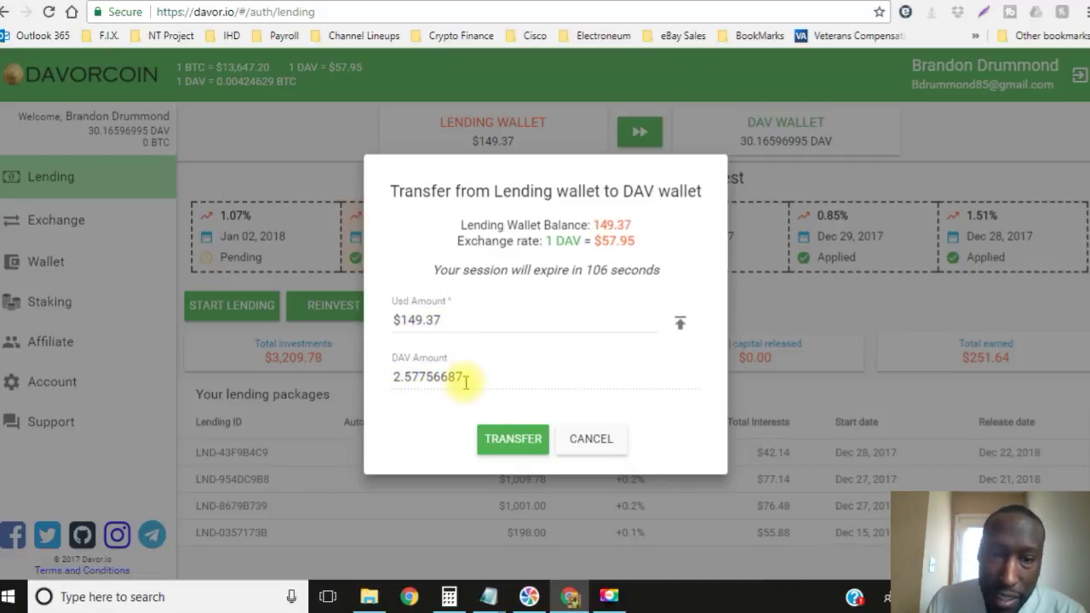
left_click(513, 444)
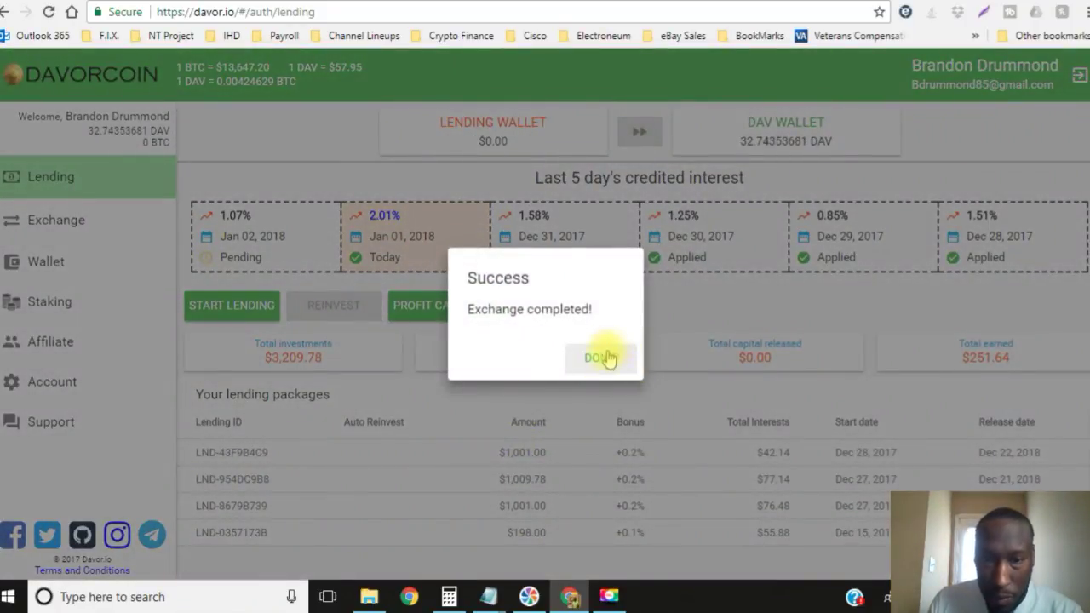
left_click(603, 358)
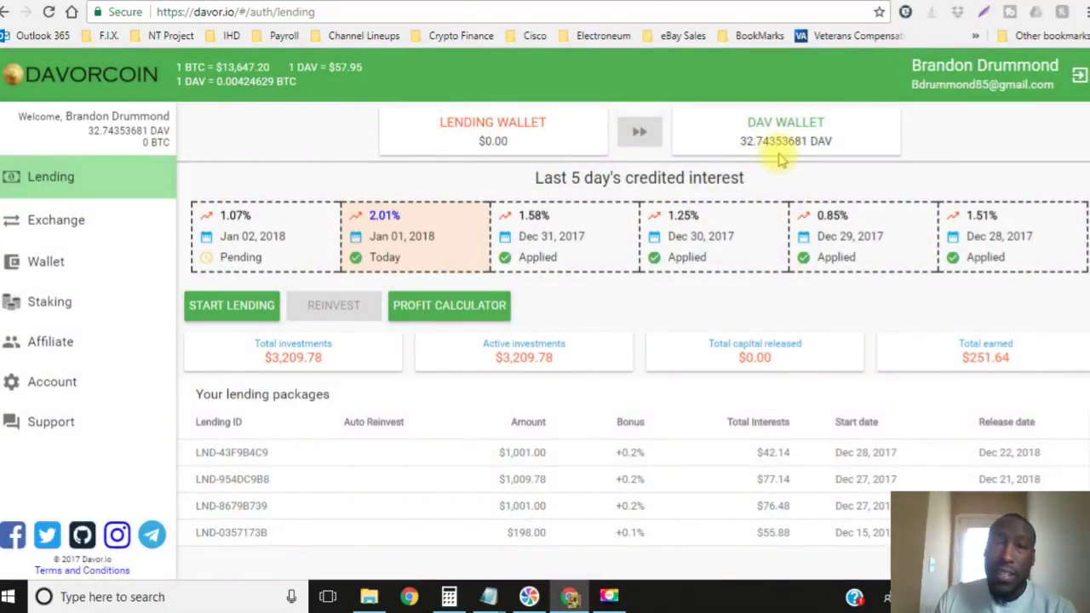
Step: Recalculate the DAV wallet's dollar value in Calculator by multiplying 57.95 by the copied balance of 32.74353681 DAV, then minimize Calculator
double_click(784, 143)
key("ctrl+c")
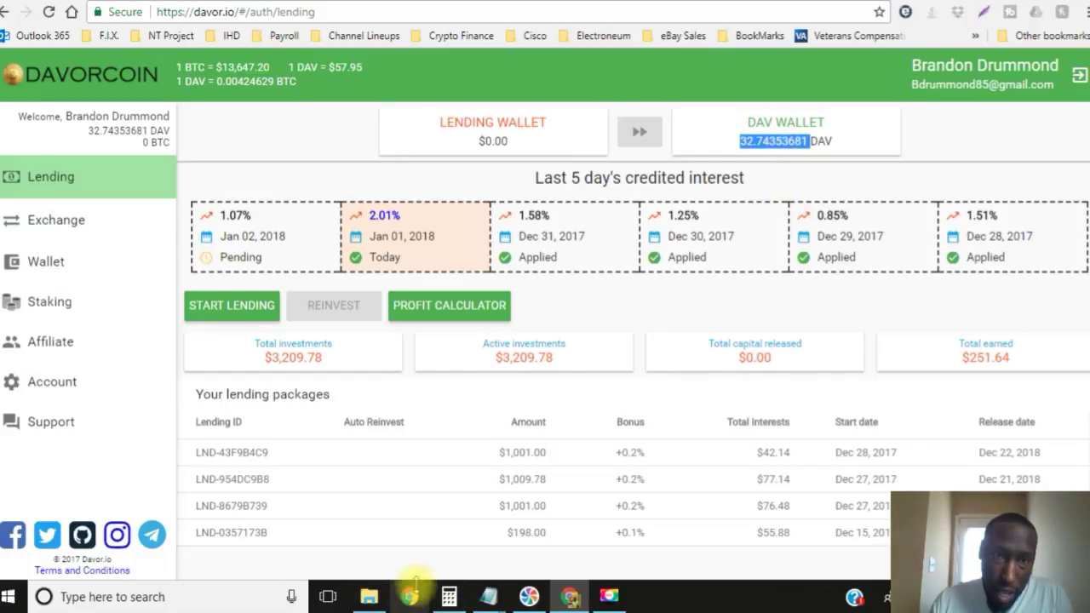
left_click(447, 594)
left_click(166, 347)
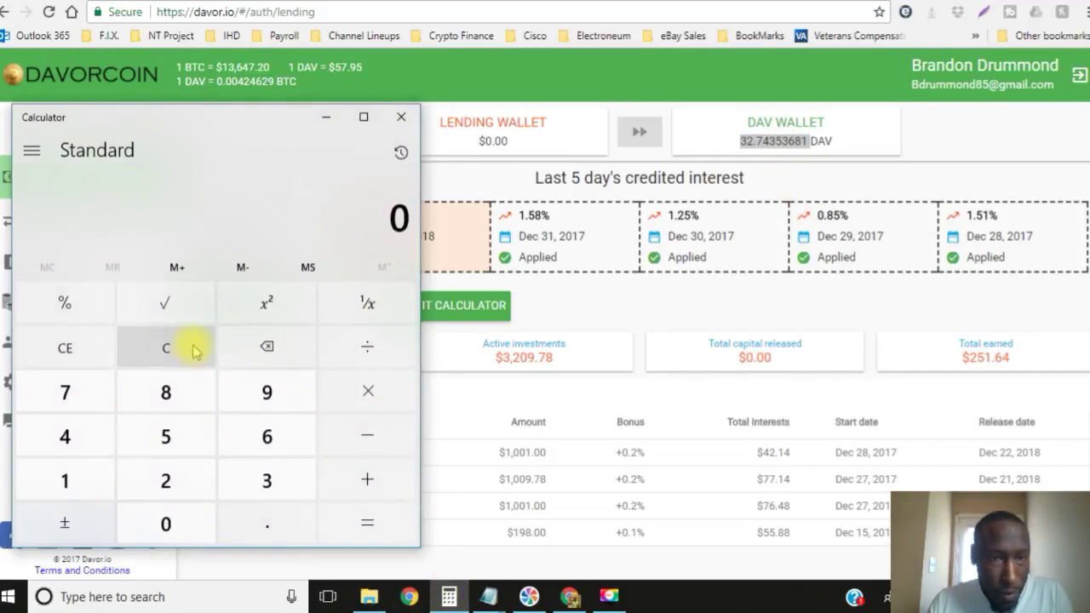
type("57.95")
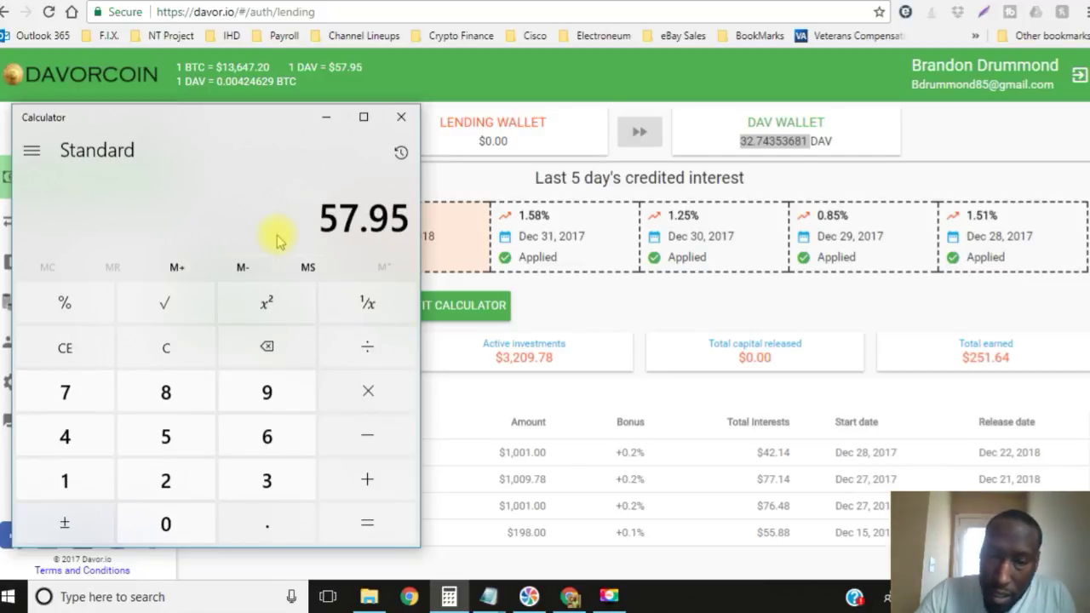
key("asterisk")
key("ctrl+v")
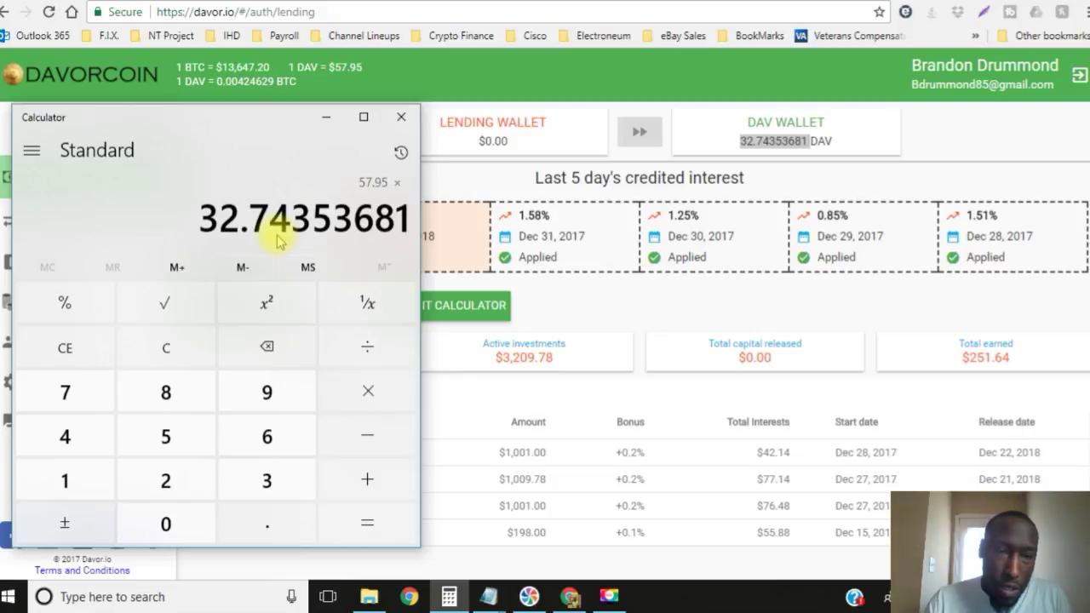
key("Return")
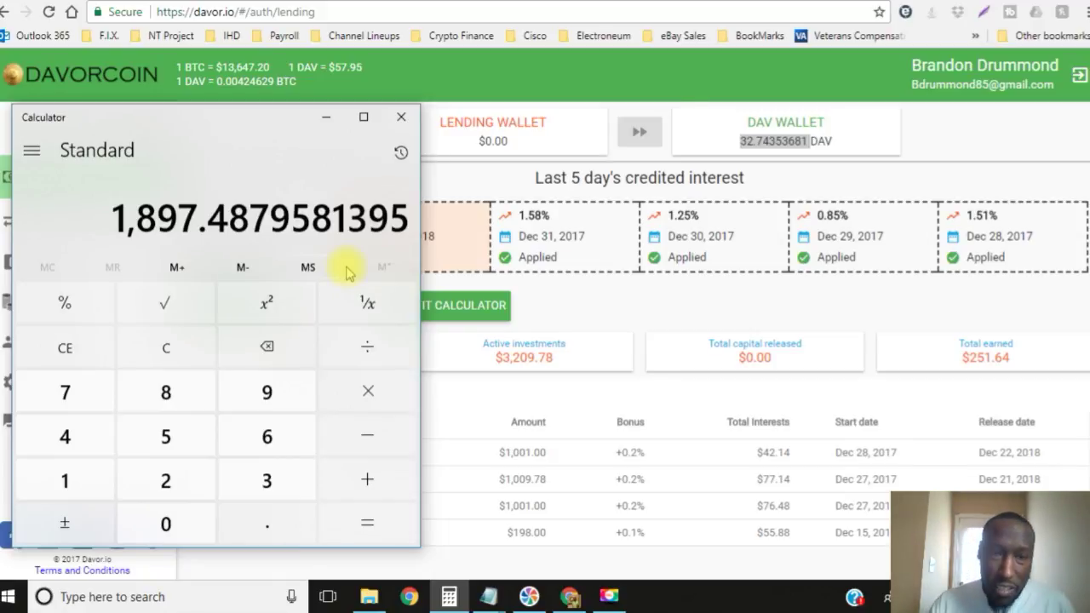
left_click(327, 117)
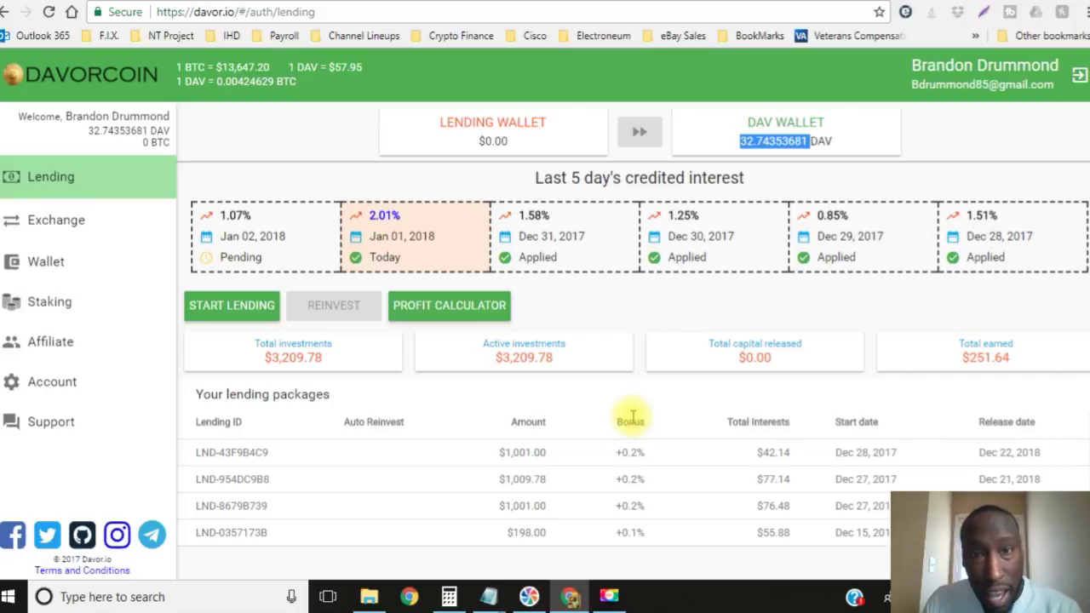
Step: Look up the noted lending amount in the untitled Notepad document and return to the lending page
left_click(488, 596)
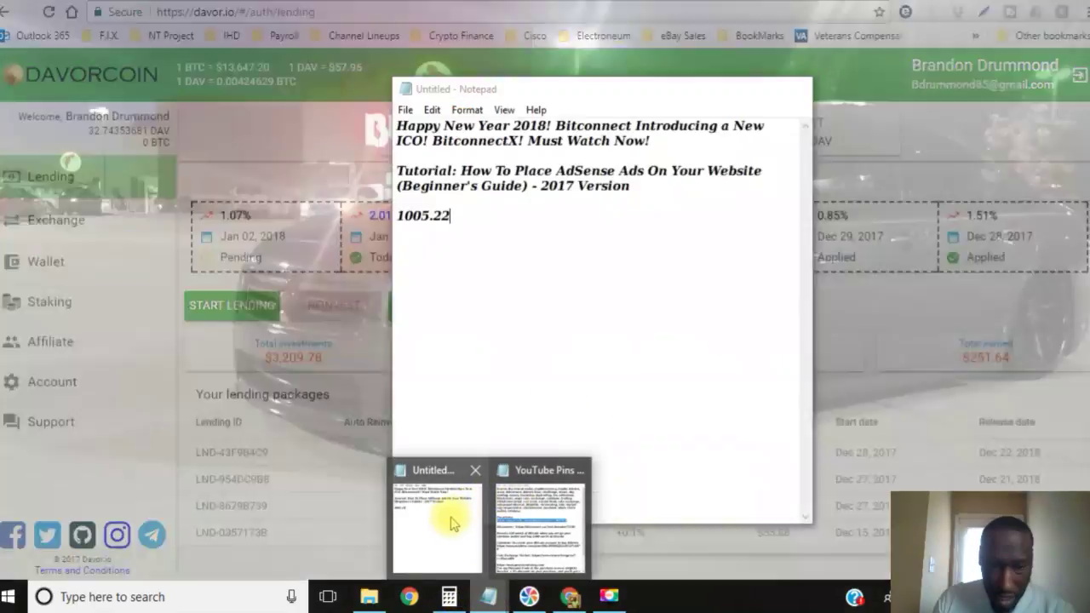
left_click(451, 517)
double_click(438, 215)
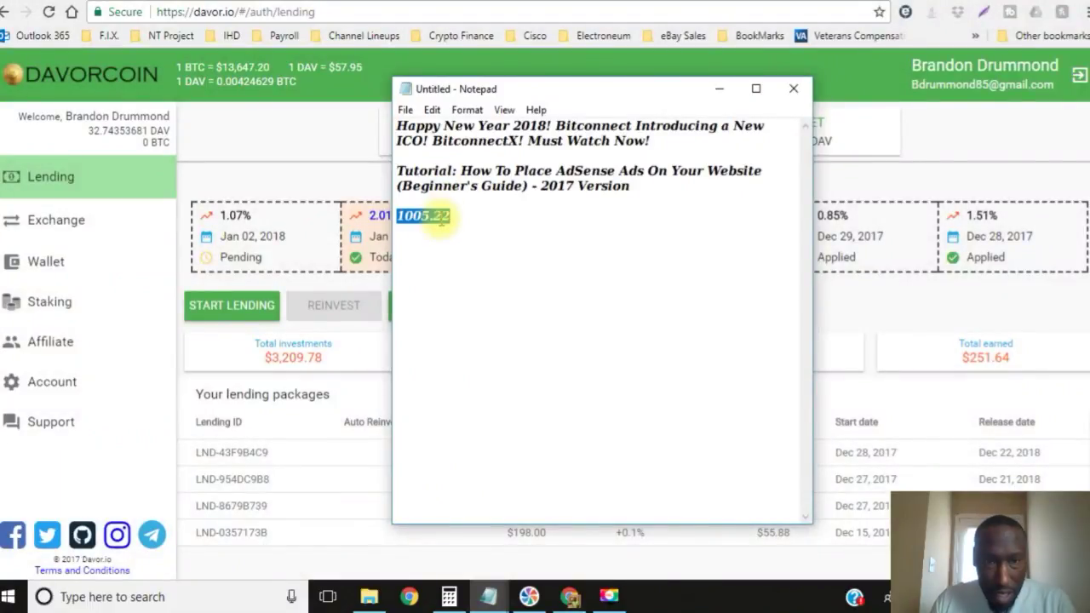
left_click(719, 89)
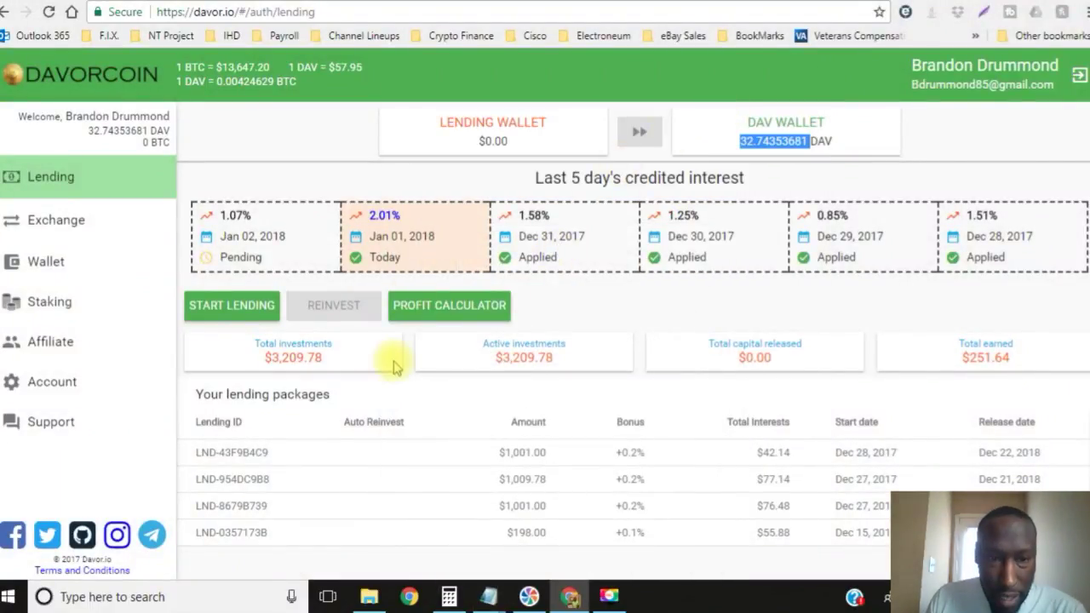
Step: Start a new lending package, review its interest tiers and boost options, and set the amount to 1005.22 USD
left_click(232, 308)
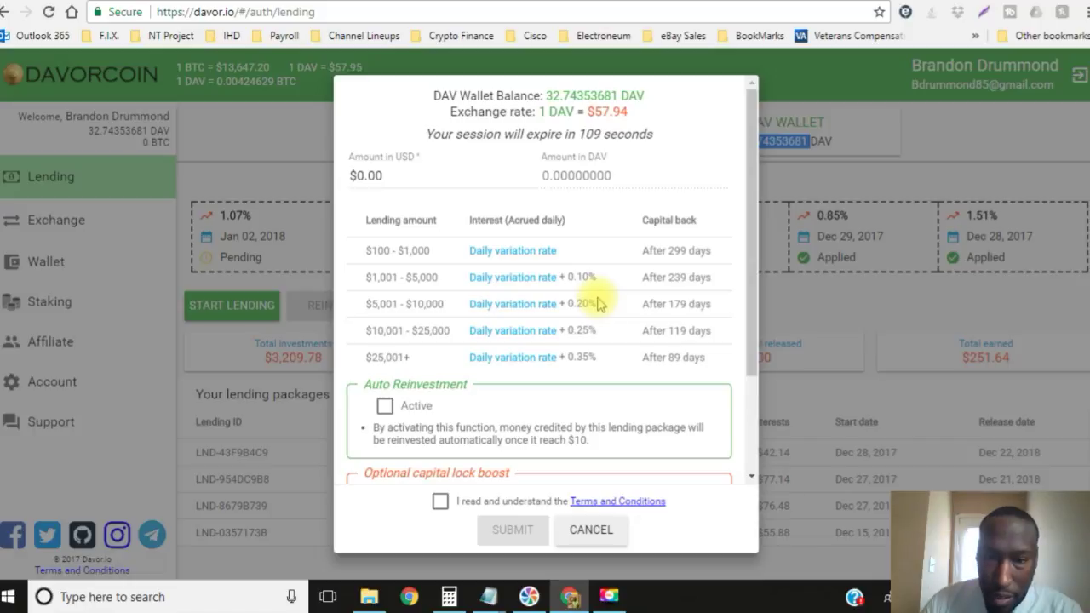
scroll(724, 231, "down", 2)
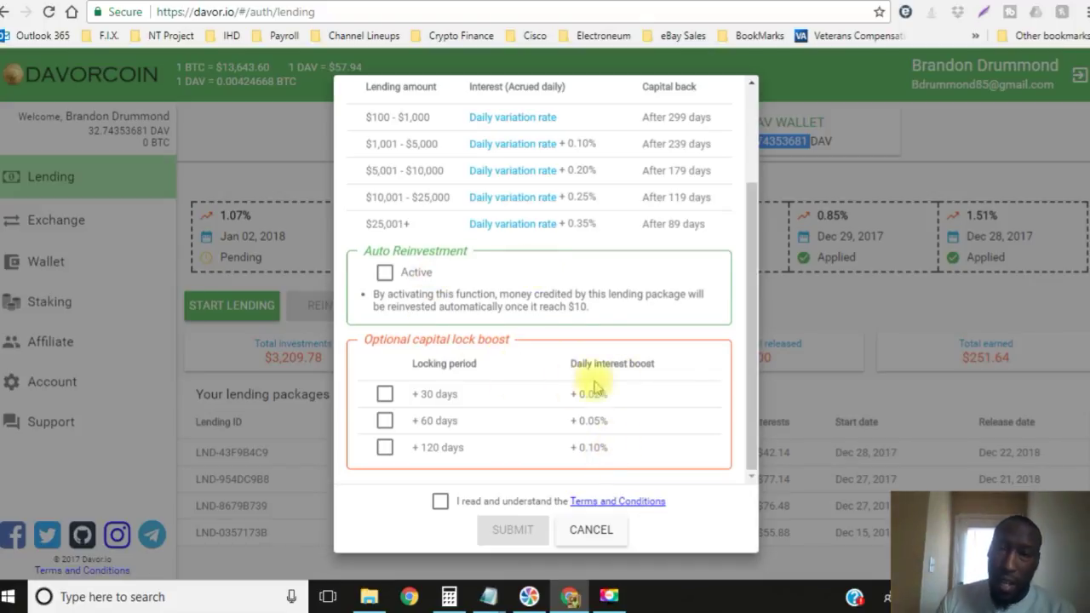
left_click_drag(753, 230, 766, 119)
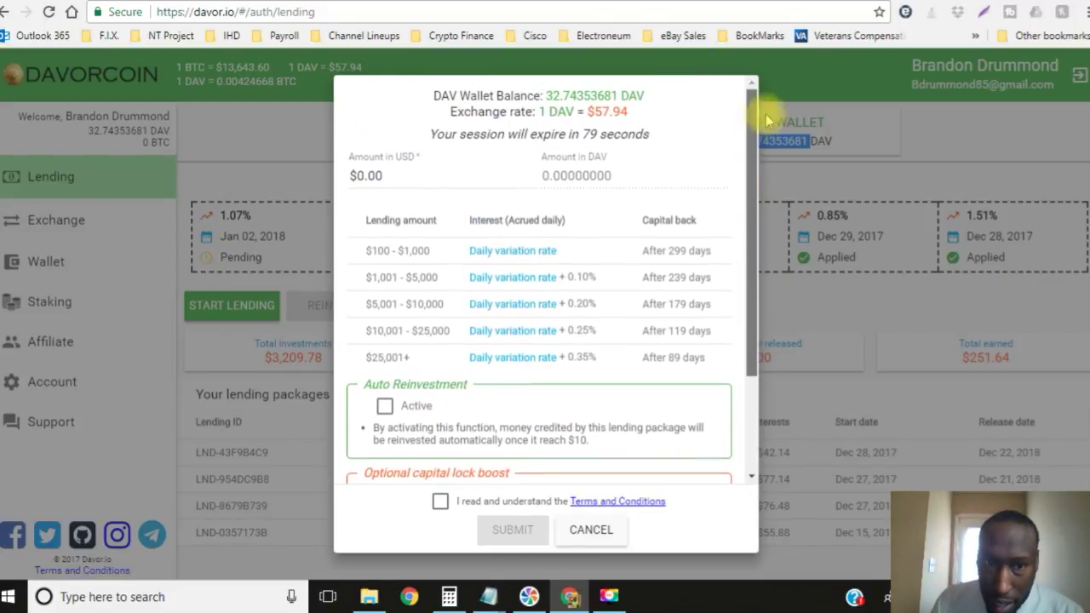
left_click(410, 172)
key("BackSpace")
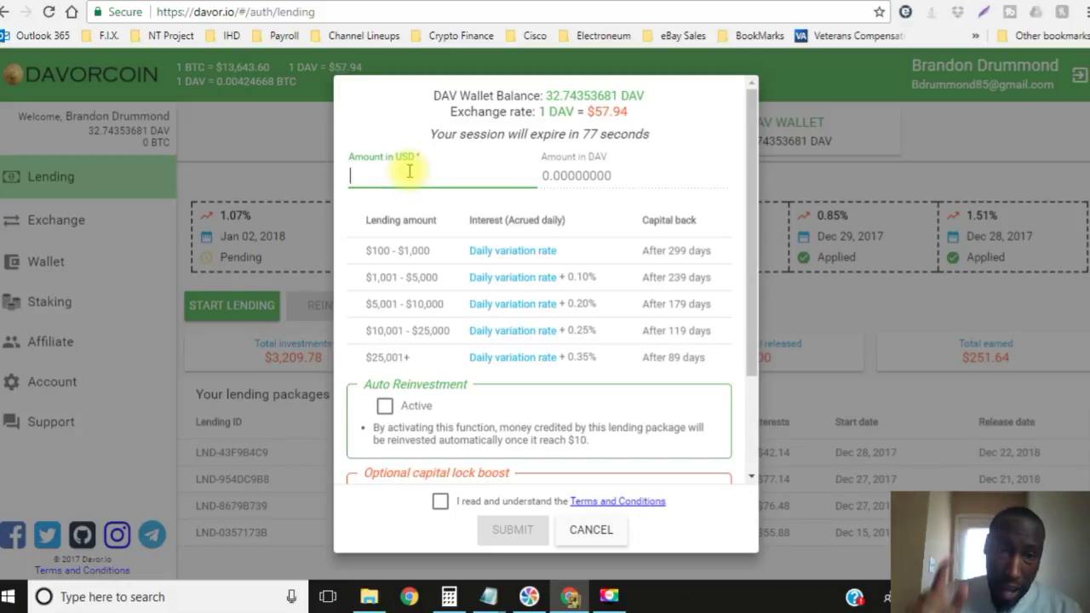
type("1005.22")
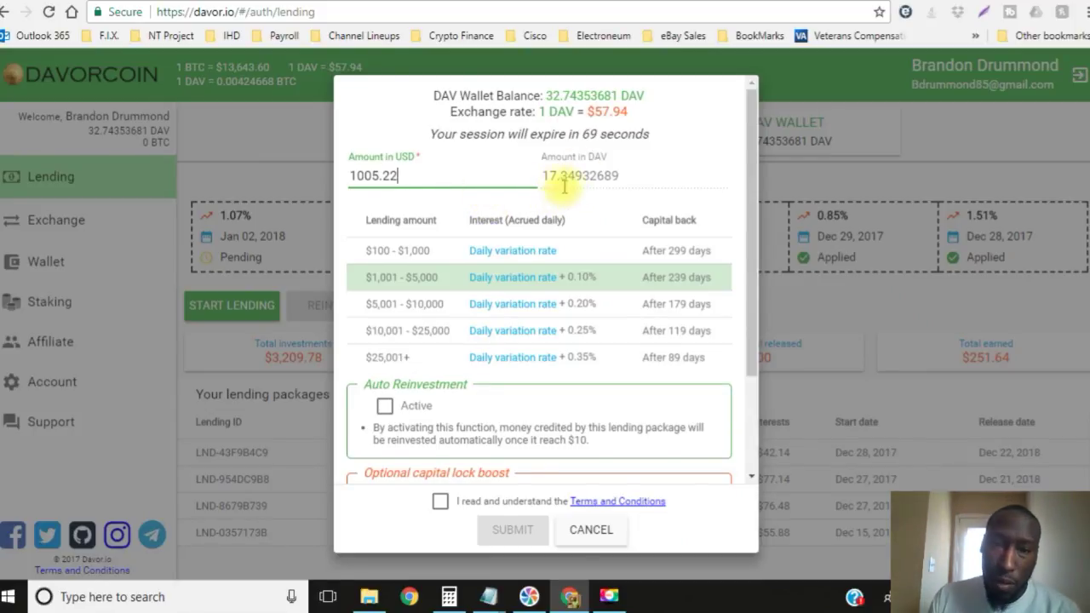
Step: Select the +120 days capital lock boost for the lending package and accept the Terms and Conditions
scroll(639, 256, "down", 3)
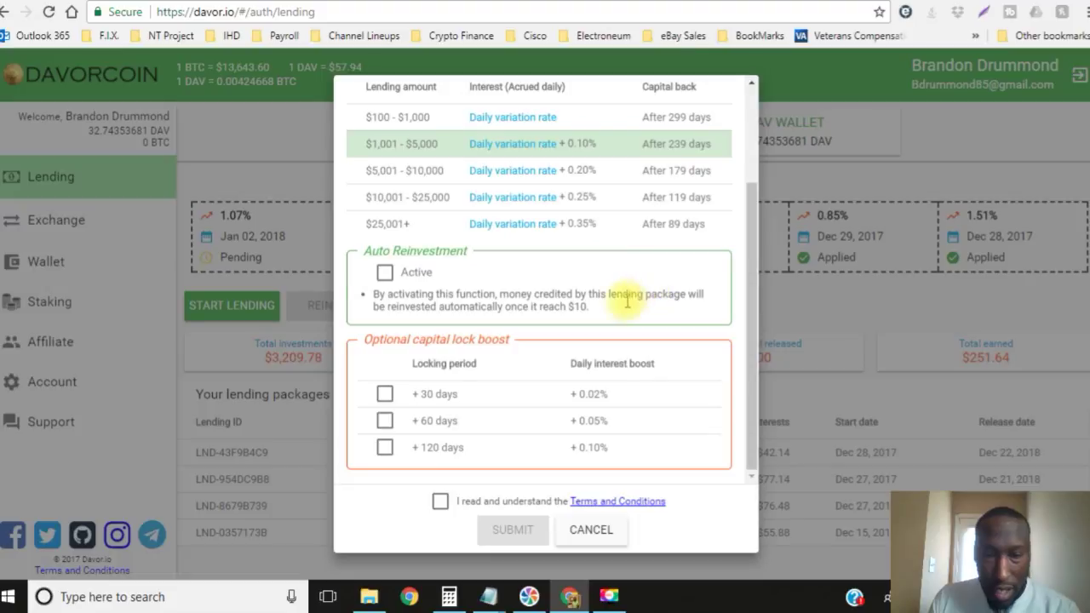
left_click(385, 451)
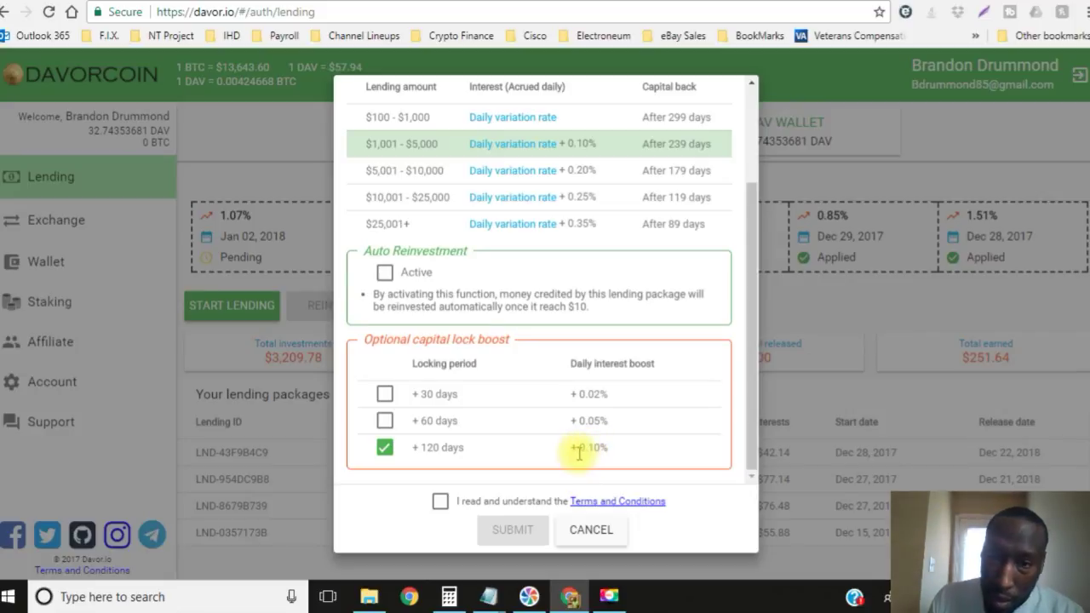
scroll(756, 213, "up", 1)
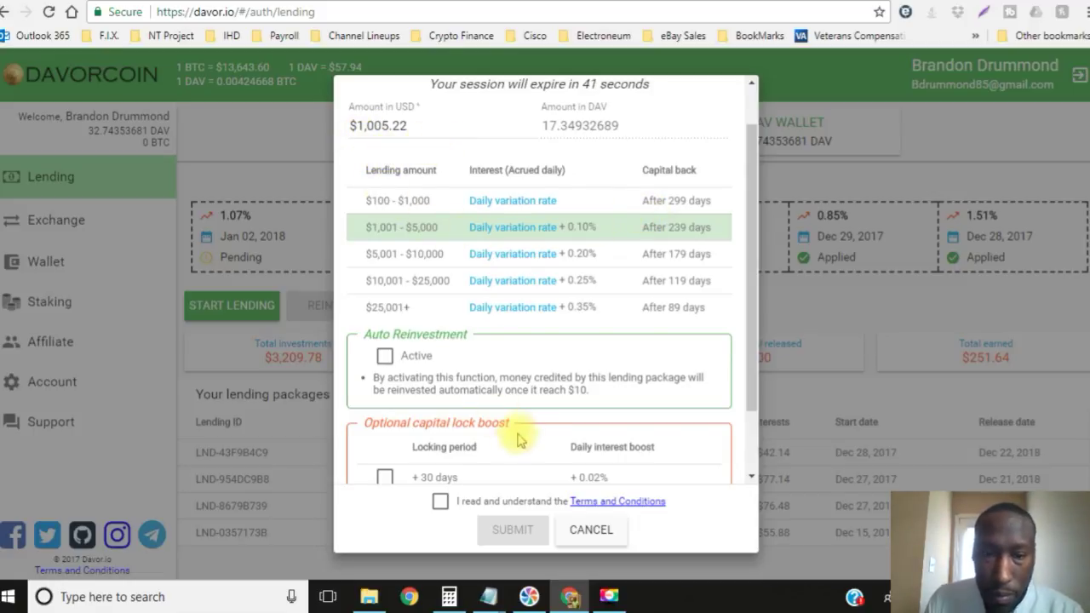
scroll(528, 358, "down", 2)
left_click(441, 502)
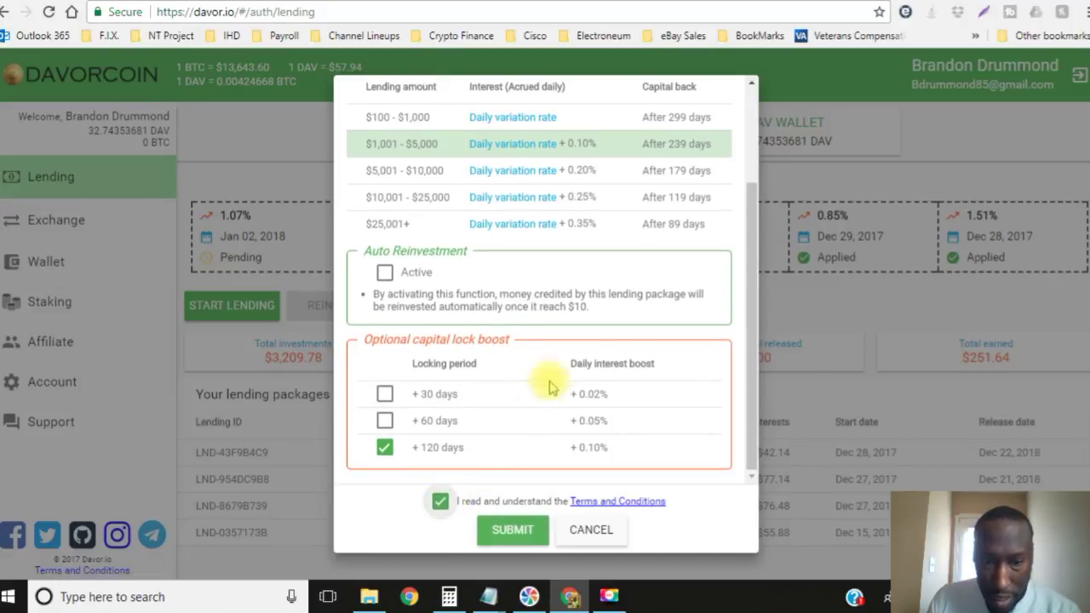
scroll(562, 374, "up", 3)
scroll(583, 362, "down", 3)
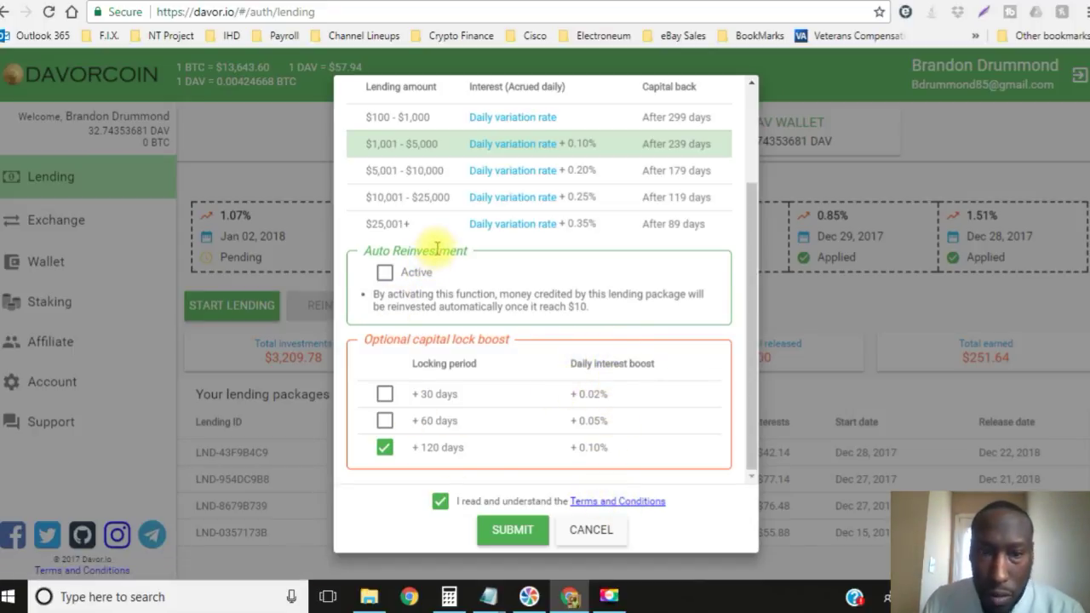
Step: Copy the 1005.22 USD amount from the expired lending form and cancel that form
scroll(434, 245, "up", 3)
scroll(437, 246, "down", 3)
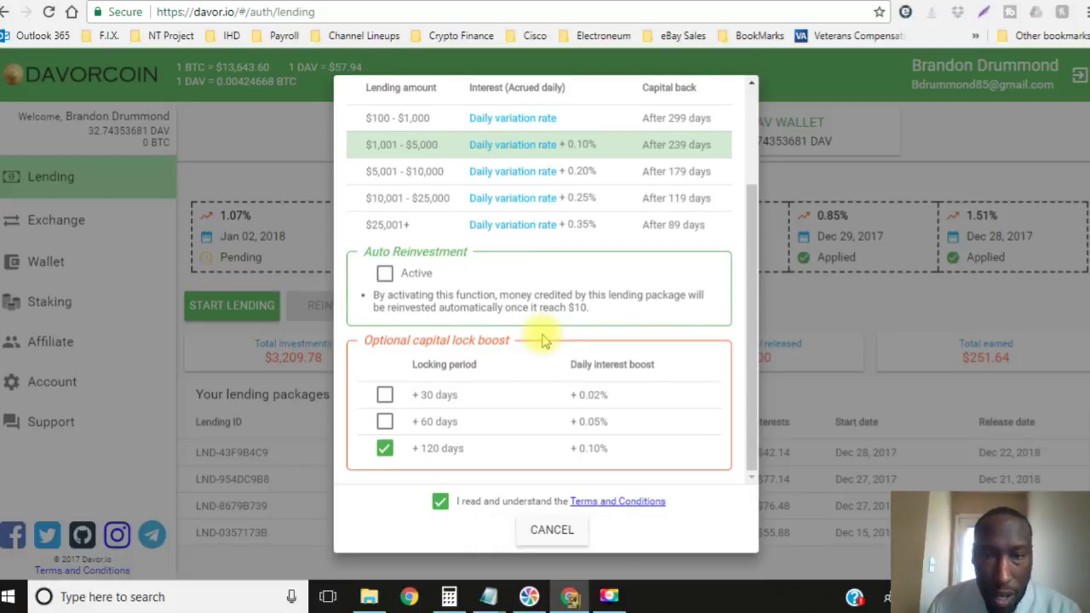
scroll(562, 349, "up", 2)
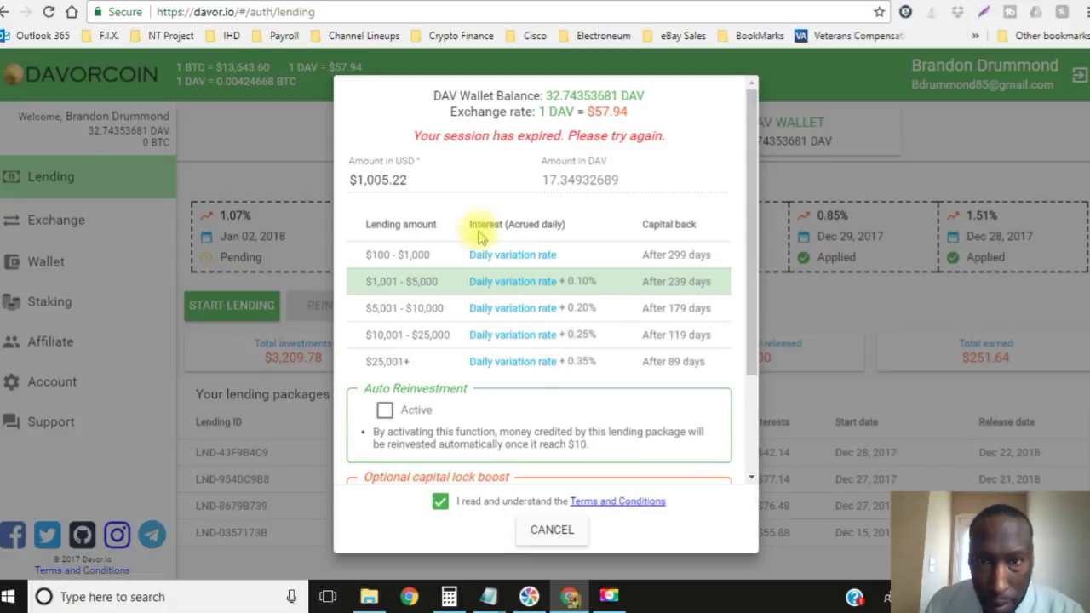
double_click(428, 180)
right_click(379, 181)
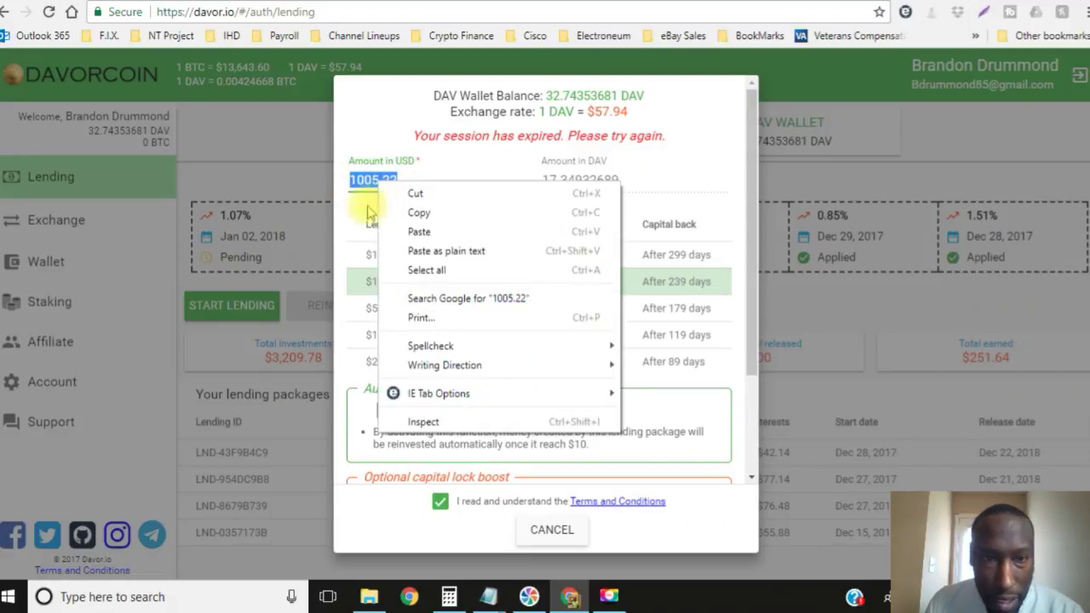
left_click(418, 212)
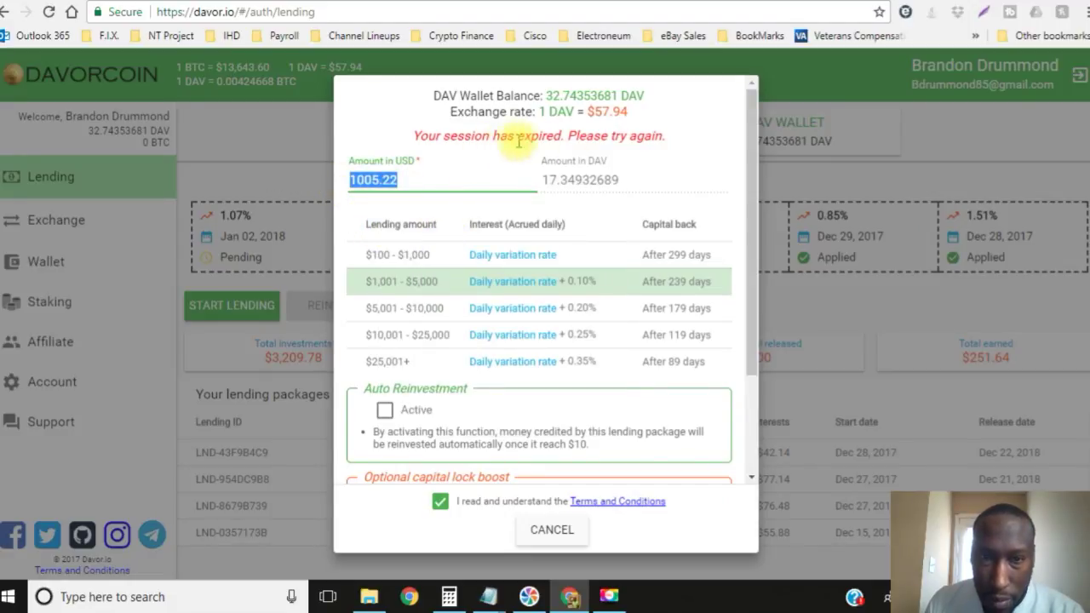
left_click(552, 532)
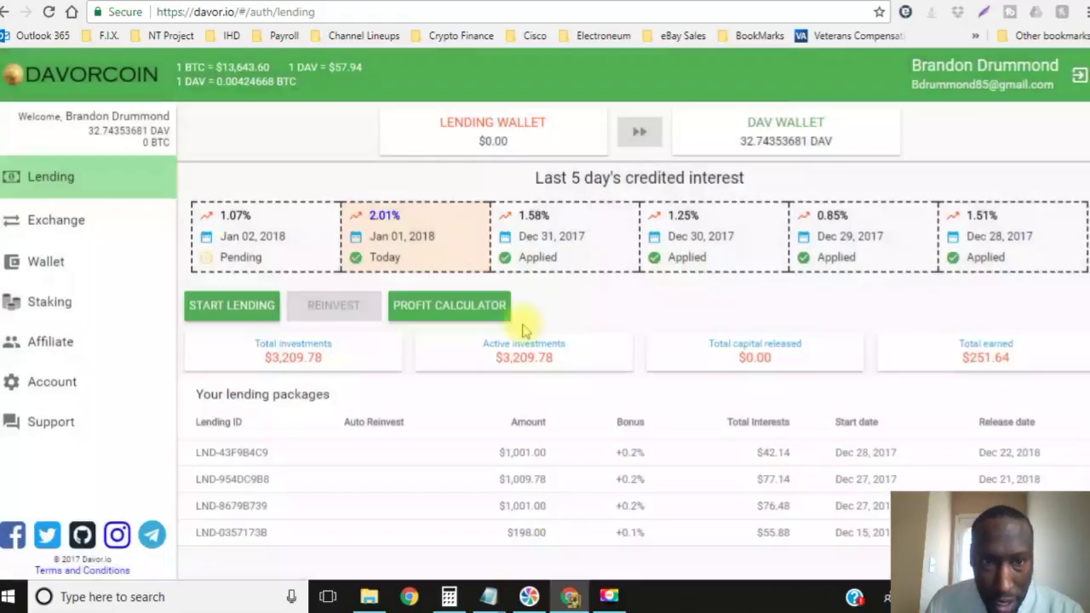
Step: Start a new lending package and set its amount to the copied 1005.22 USD
left_click(271, 308)
left_click(397, 177)
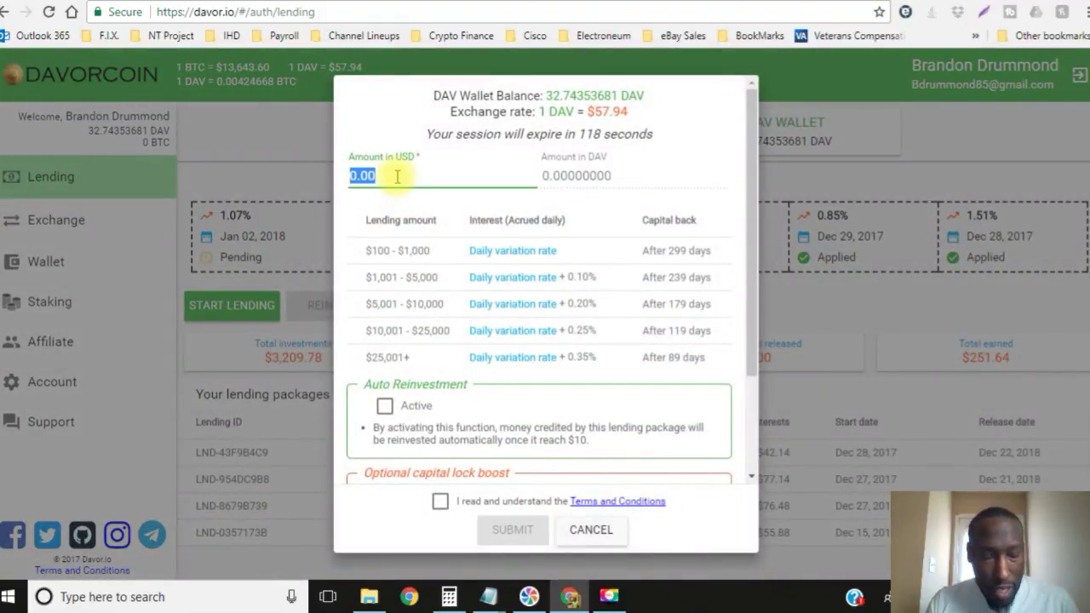
key("ctrl+v")
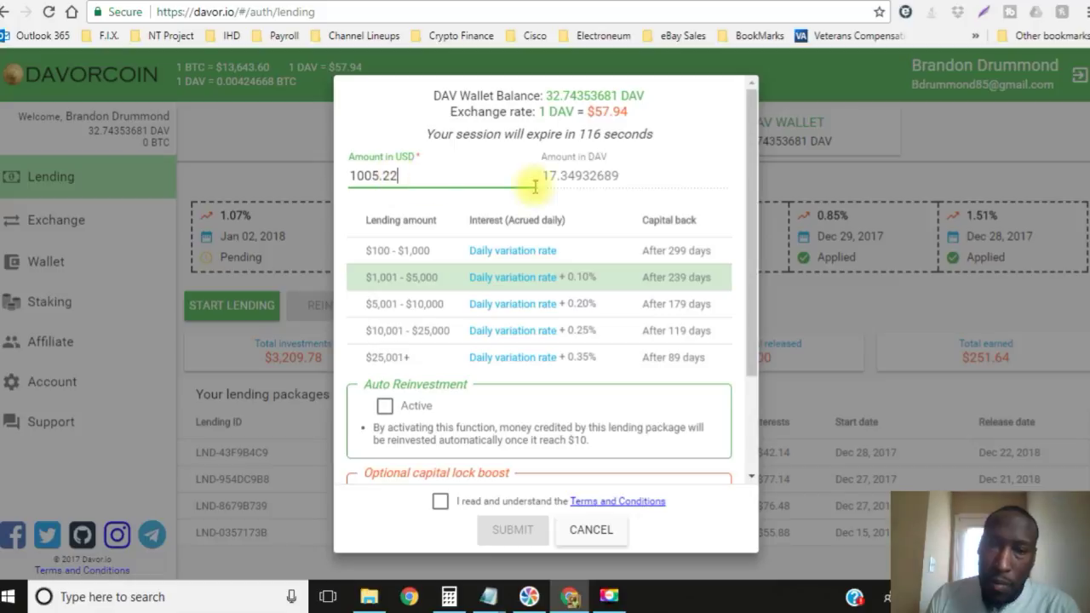
Step: Accept the Terms and Conditions and select the +120 days capital lock boost for the lending package
scroll(688, 194, "down", 1)
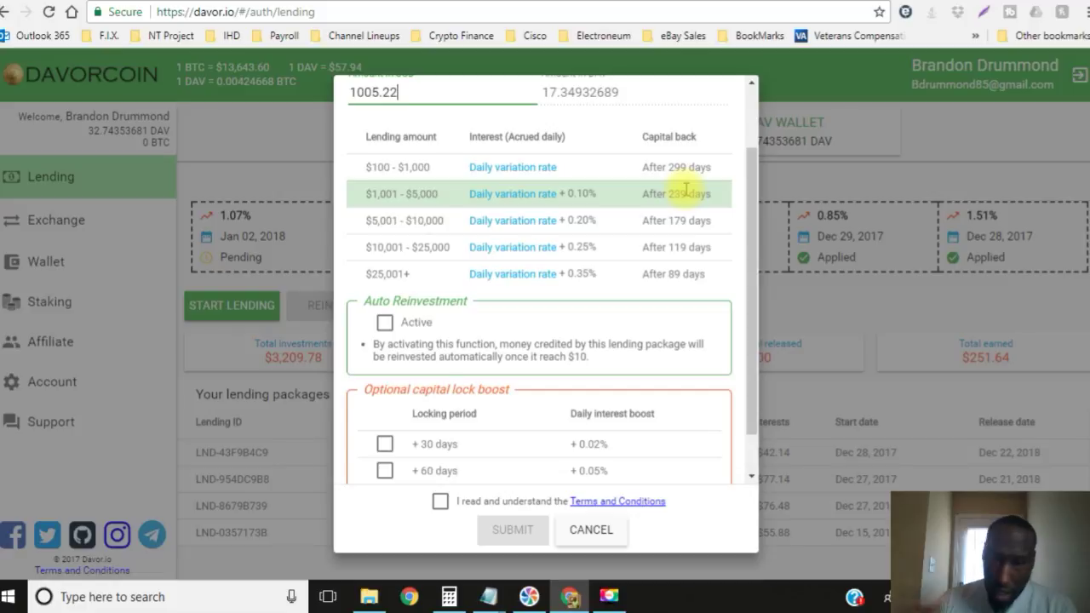
left_click(439, 501)
scroll(425, 417, "down", 1)
left_click(385, 447)
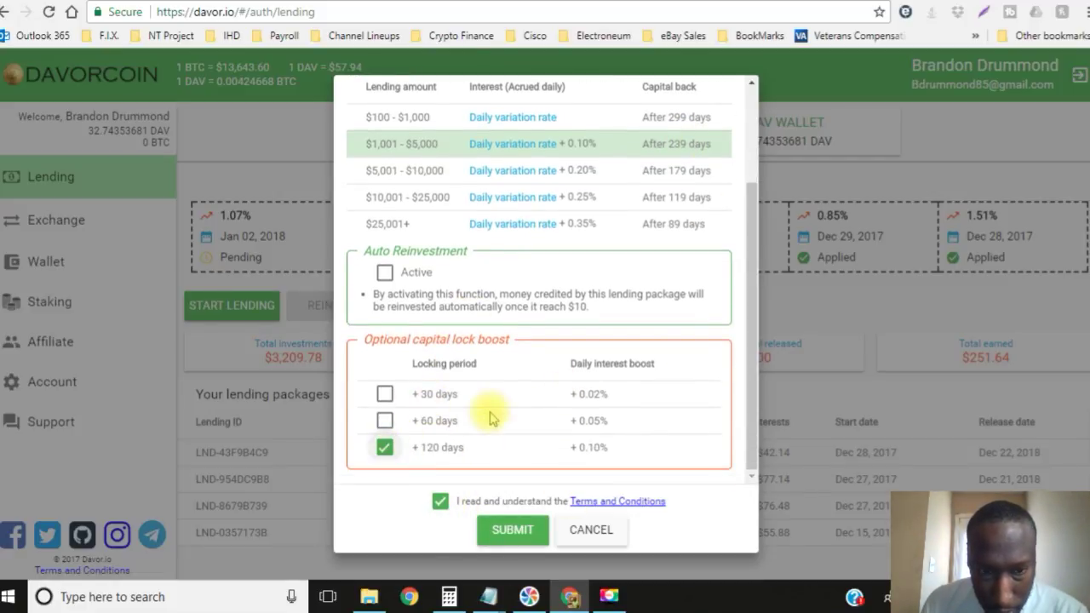
Step: Recheck the lending package's settings, submit it, and review the list of lending packages
scroll(494, 335, "up", 2)
scroll(562, 273, "down", 2)
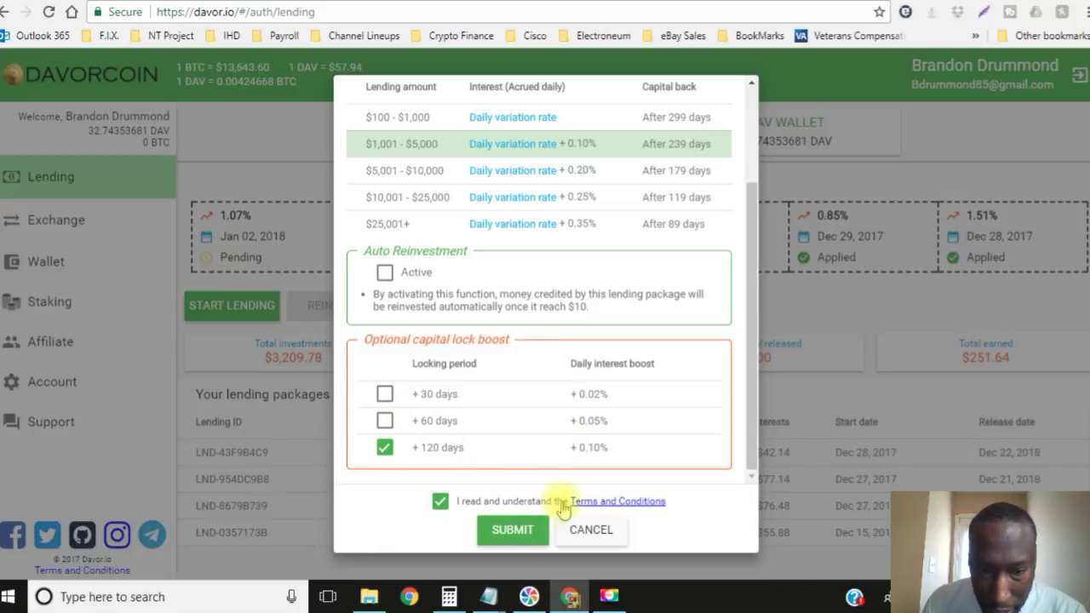
left_click(516, 531)
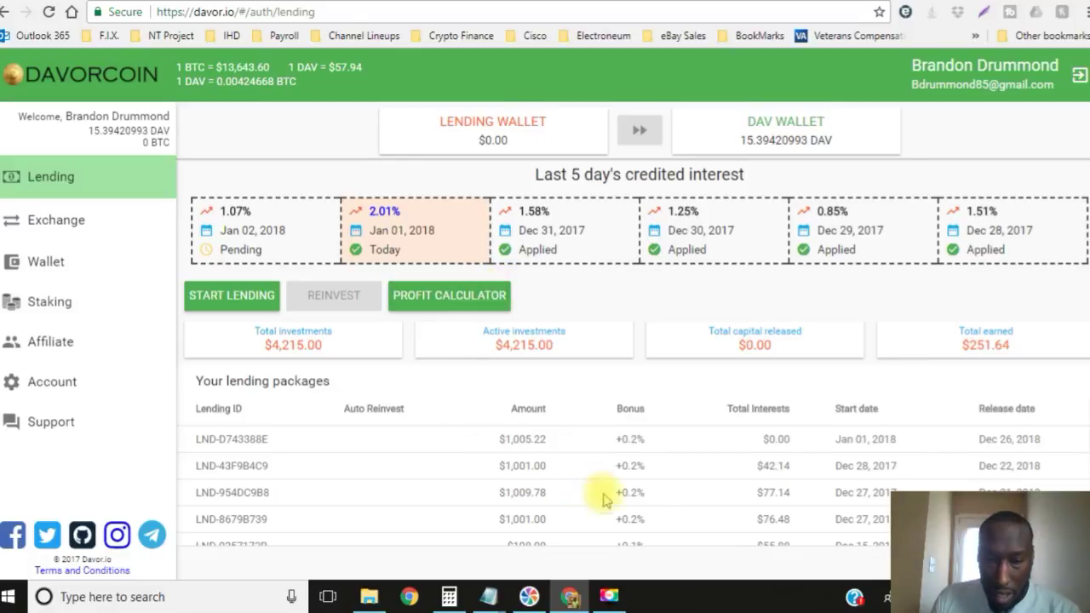
scroll(1038, 455, "down", 1)
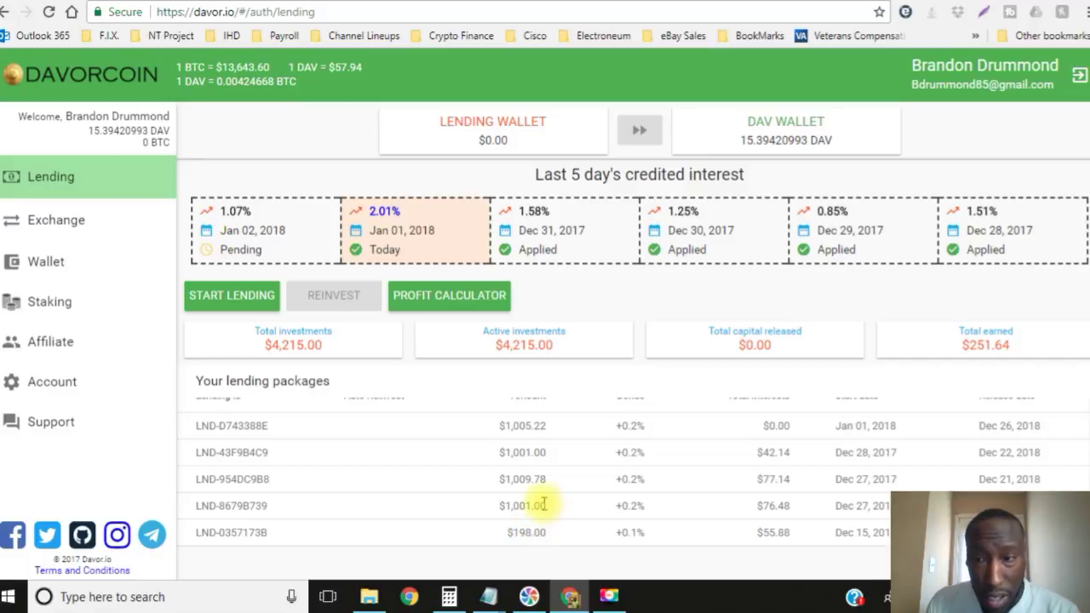
scroll(543, 502, "up", 1)
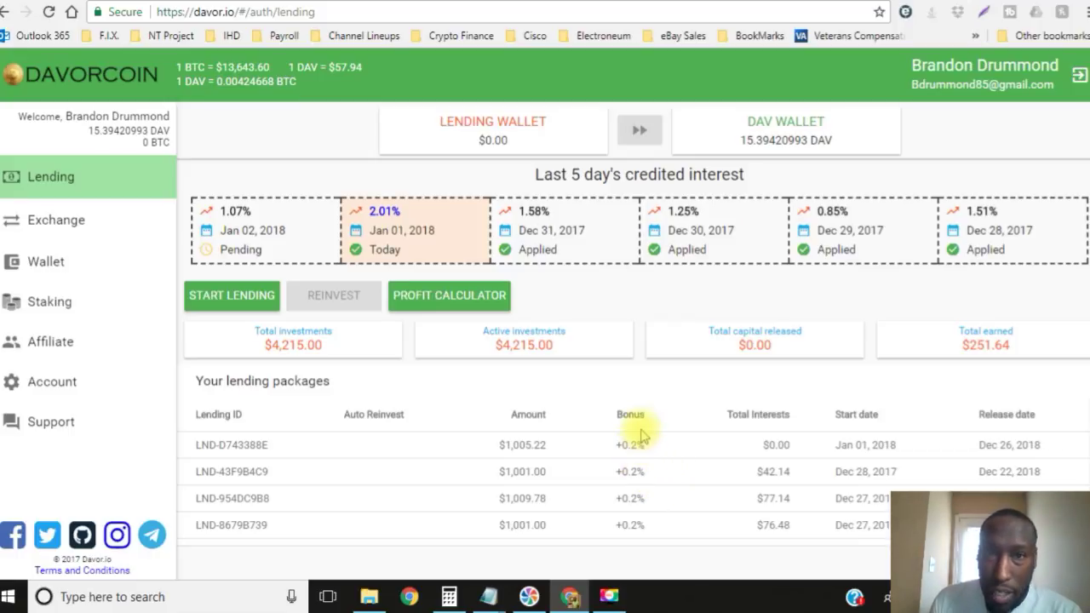
Step: Switch to the YouTube channel page, collapse its navigation sidebar, and compare it back and forth with the DavorCoin lending page
key("ctrl+Tab")
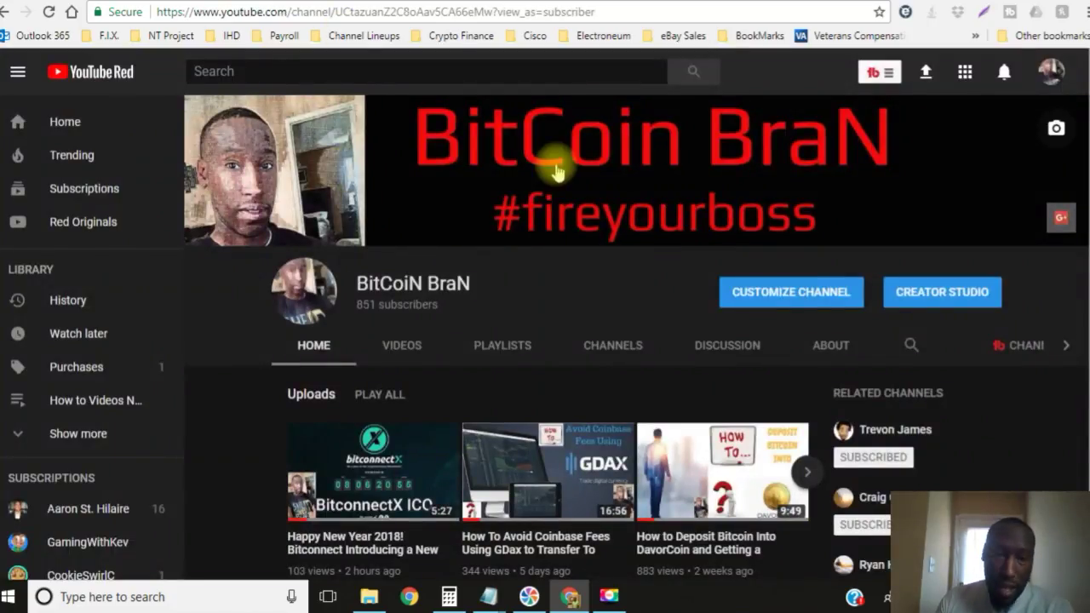
left_click(18, 75)
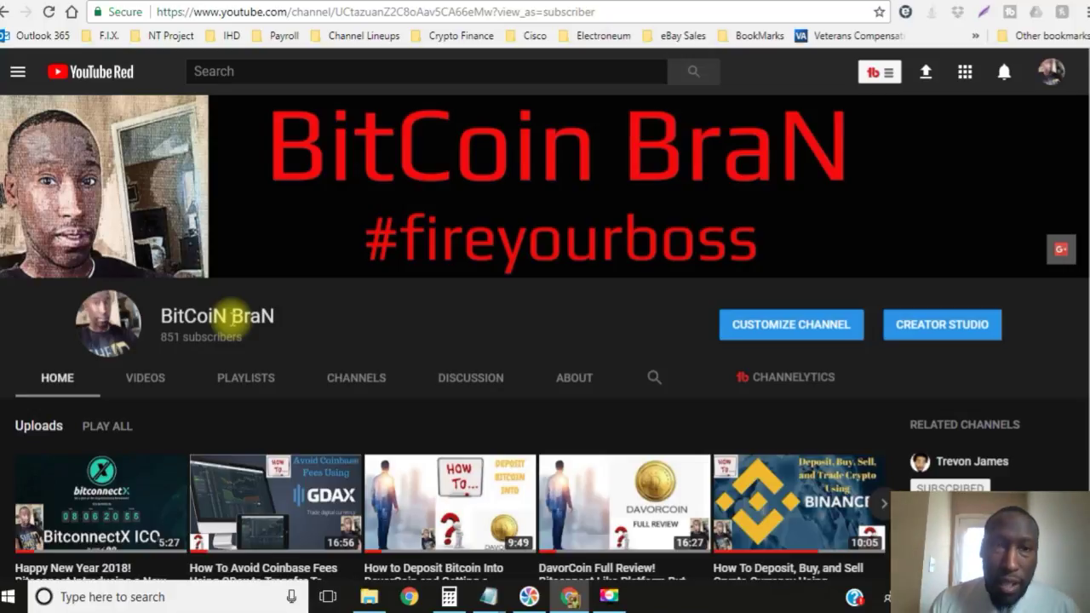
left_click(588, 1)
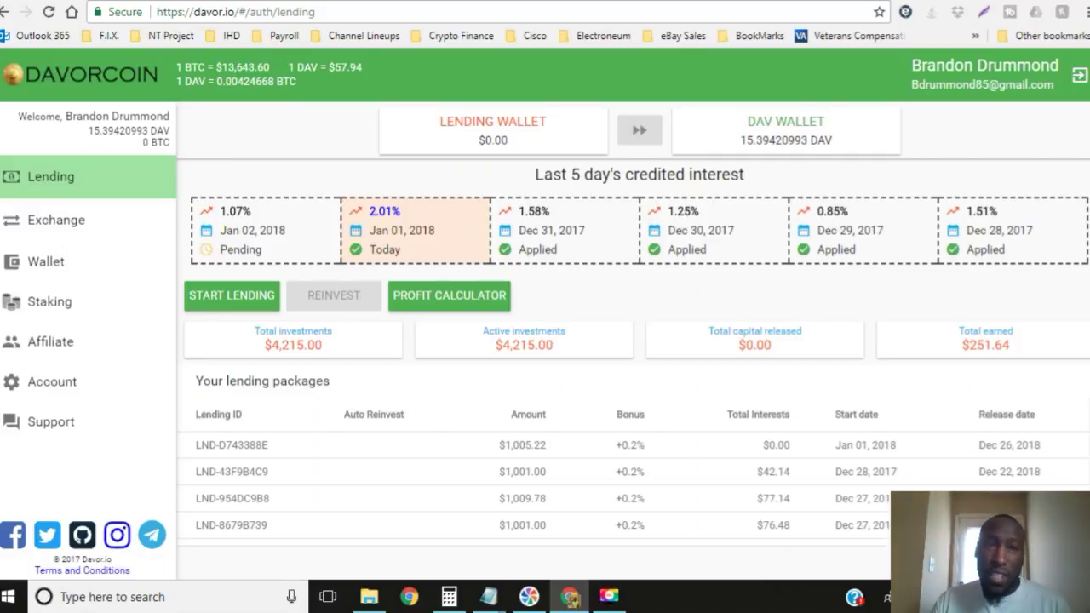
left_click(255, 0)
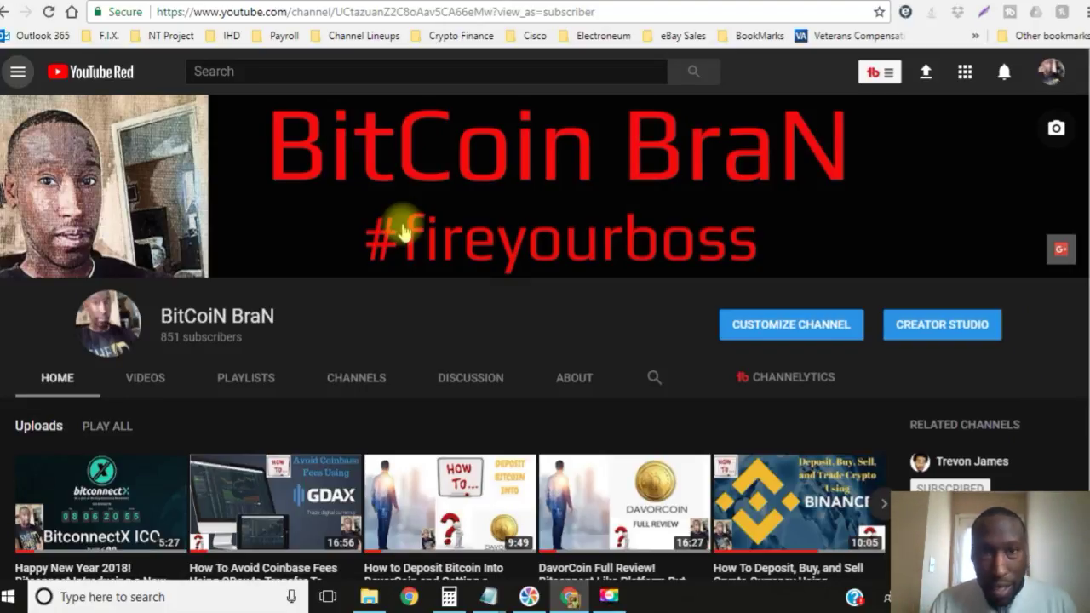
left_click(626, 7)
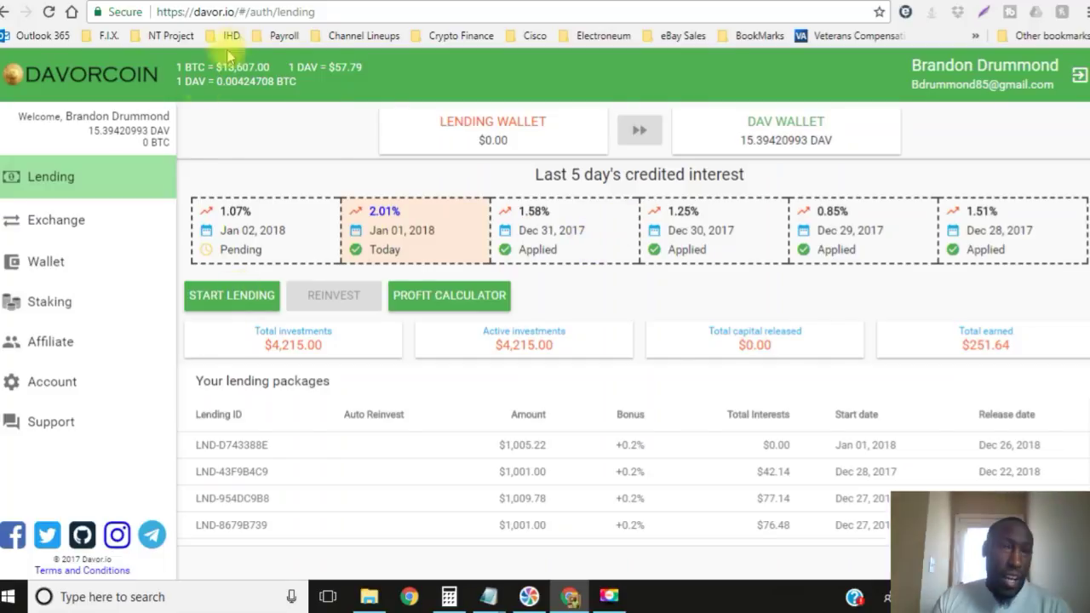
left_click(344, 2)
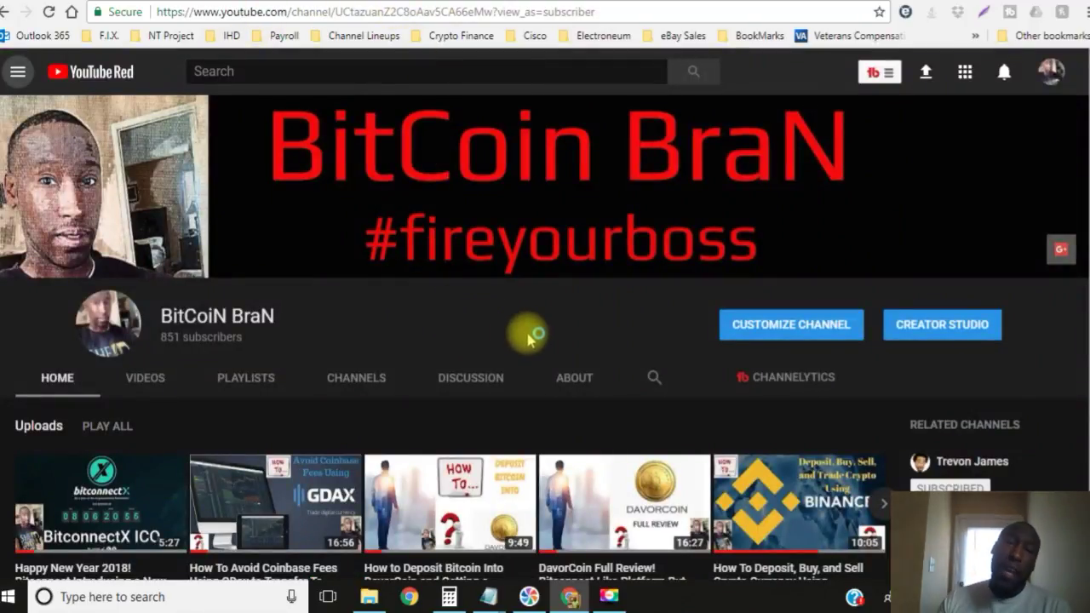